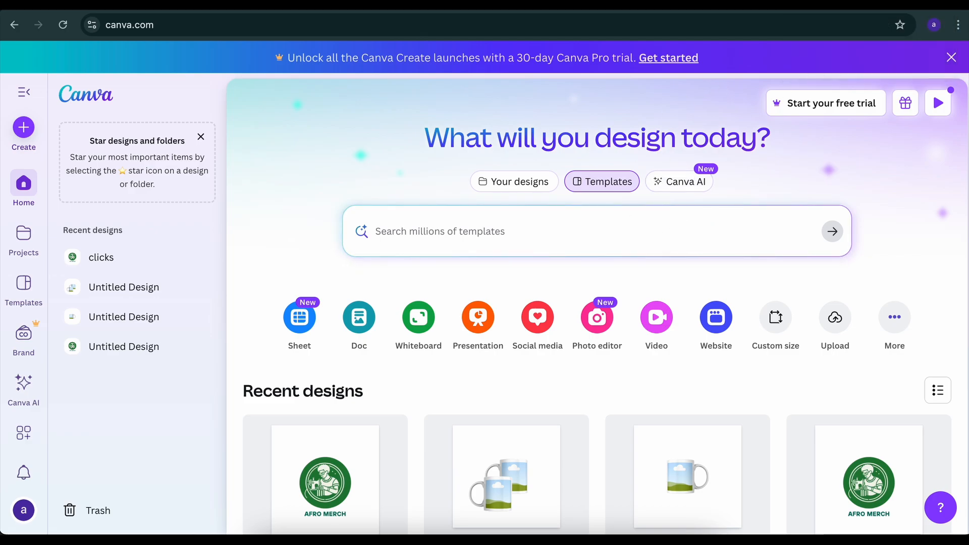
Open Canva's Free Online Mug Mockup Generator from the Google results, start a mug mockup and browse the Popular mockups
left_click(676, 4)
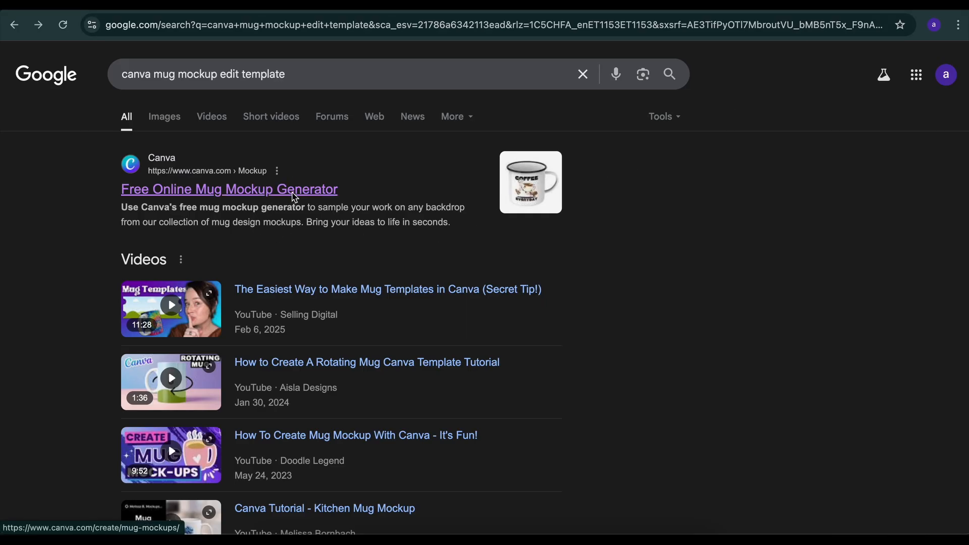
left_click(295, 196)
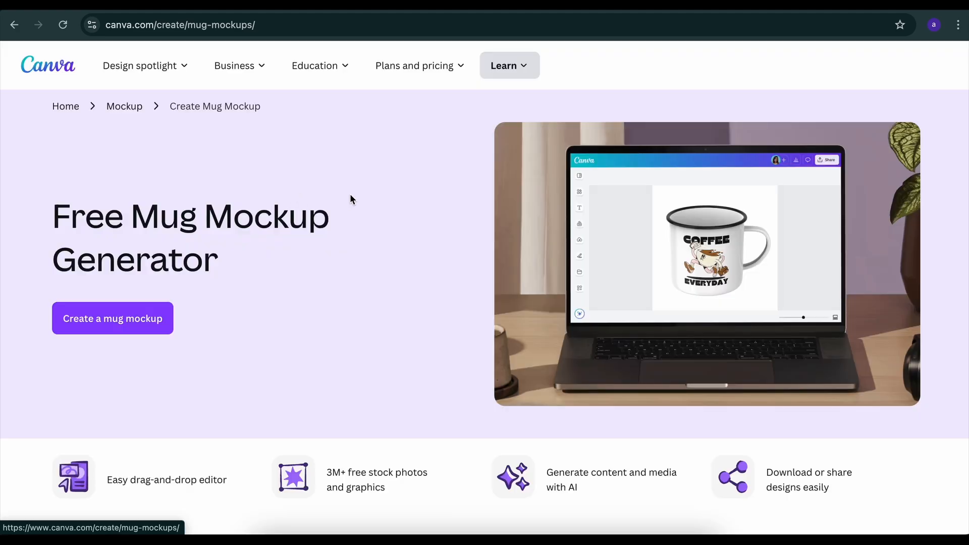
left_click(129, 323)
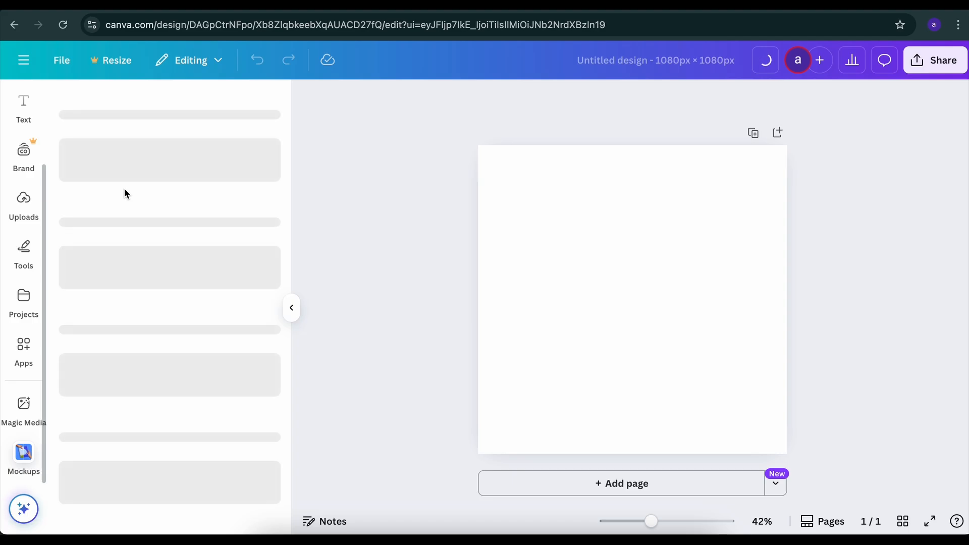
scroll(160, 238, "right", 3)
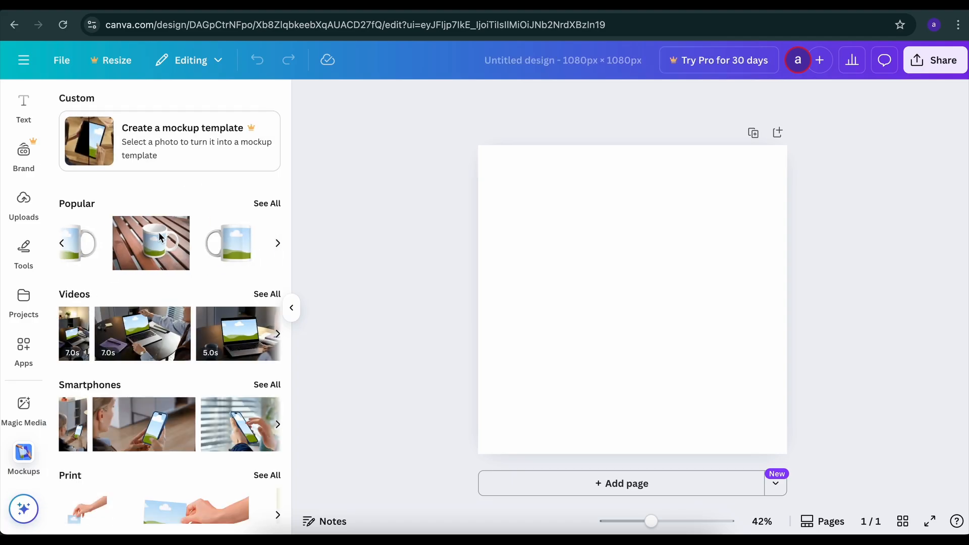
scroll(160, 238, "left", 2)
scroll(160, 238, "right", 3)
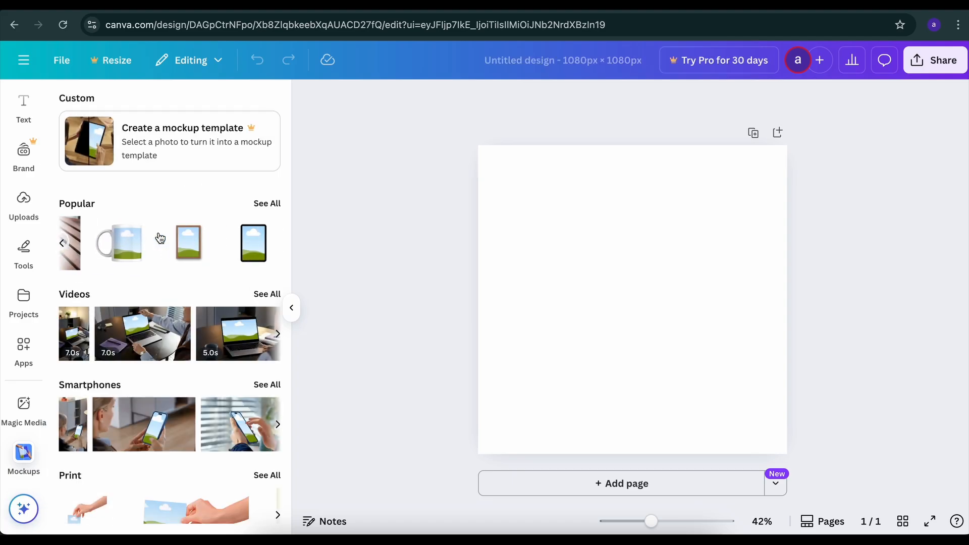
scroll(160, 238, "left", 4)
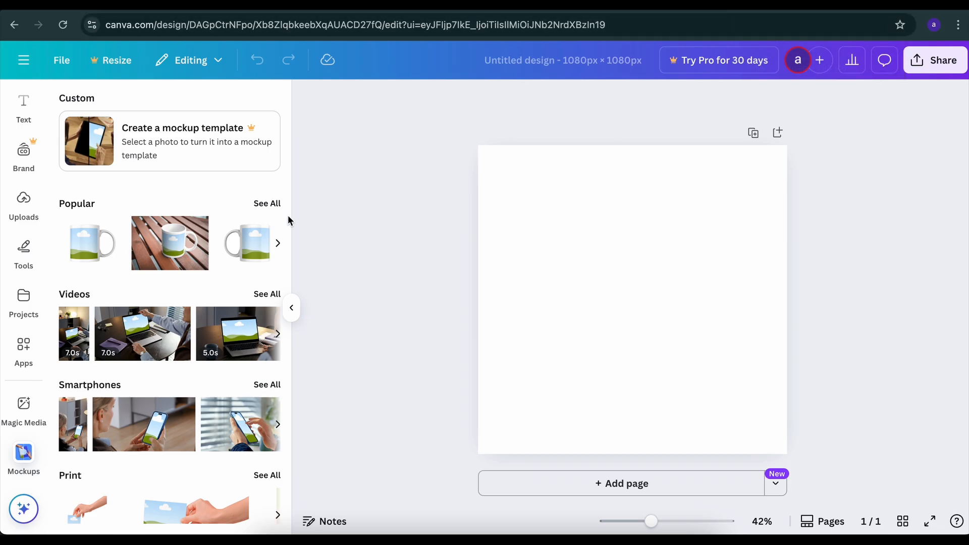
From the Canva home page, start a custom-size design and set its width to 4500 px, consulting the merch image guidelines
left_click(745, 9)
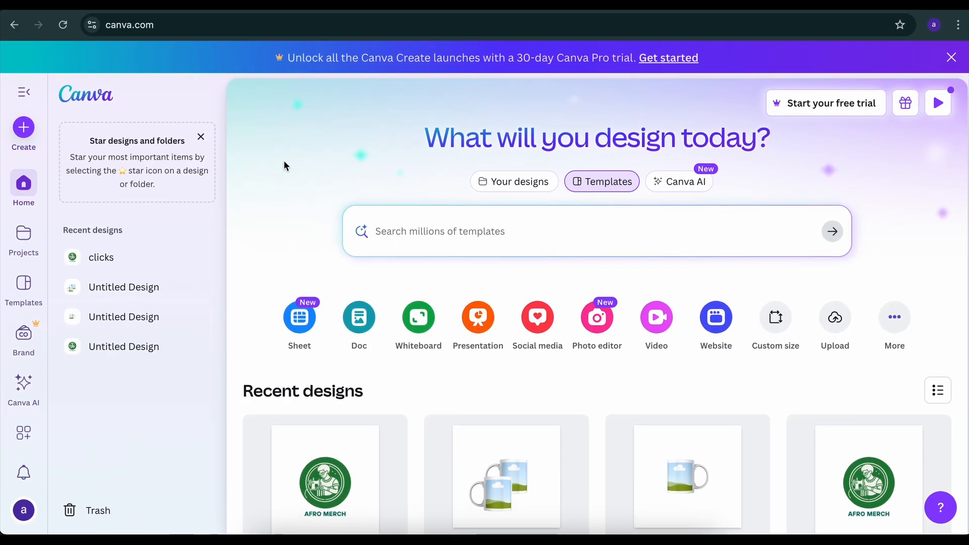
left_click(24, 128)
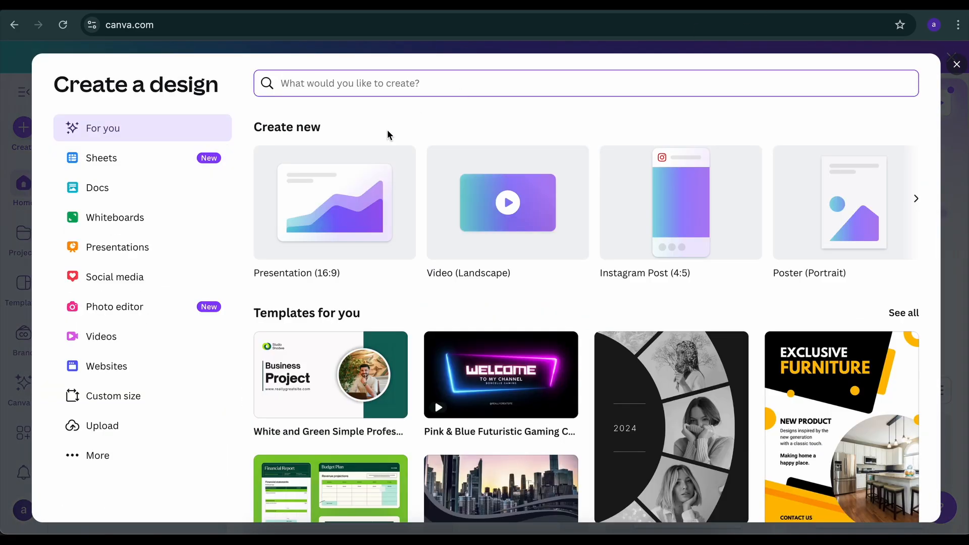
left_click(151, 402)
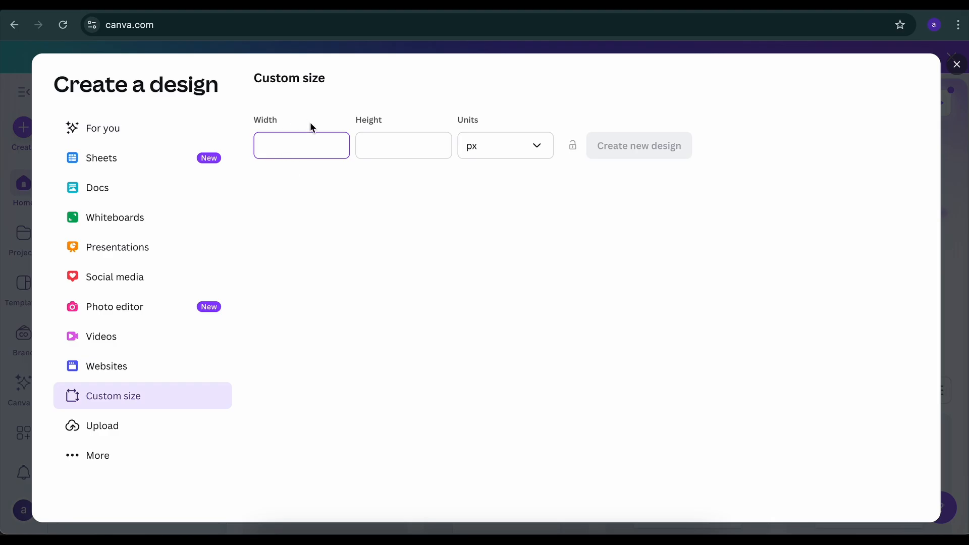
left_click(138, 11)
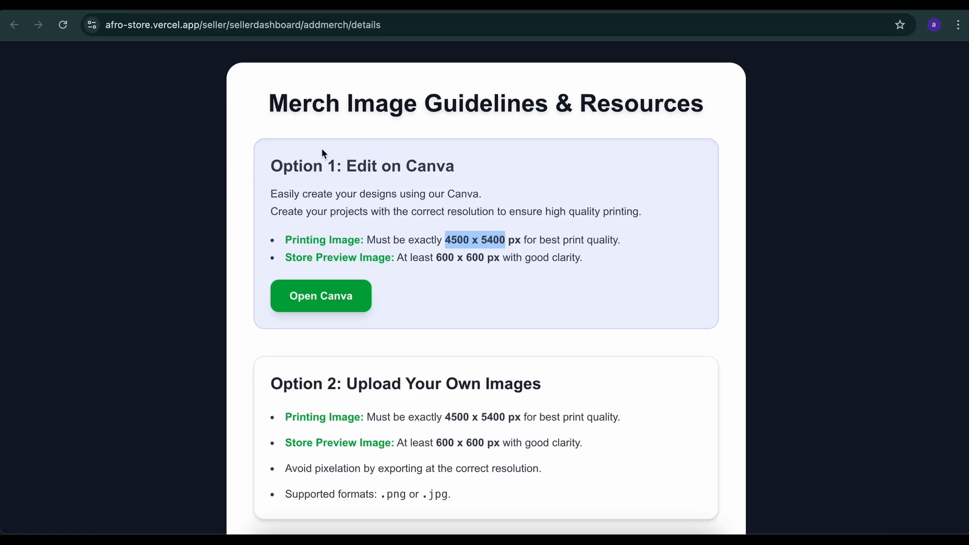
left_click(458, 243)
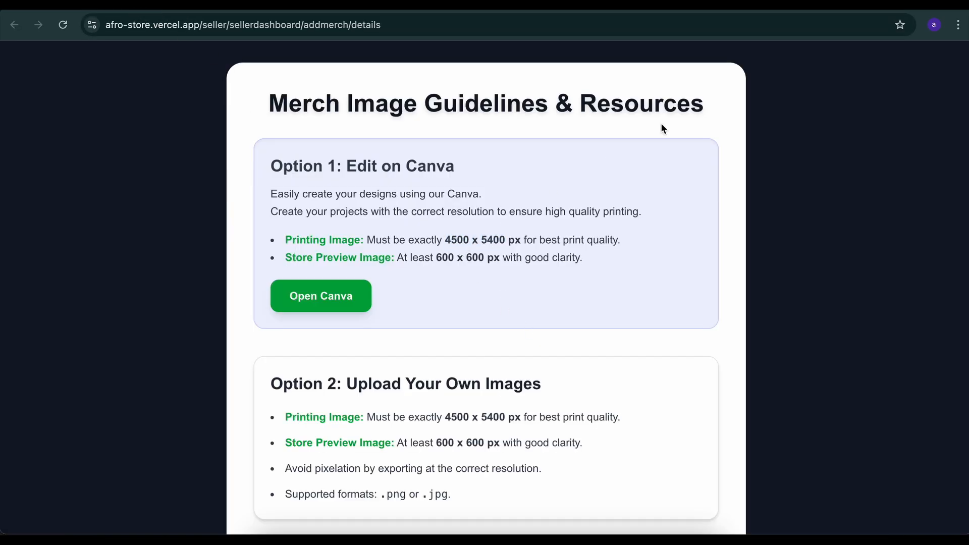
left_click(772, 12)
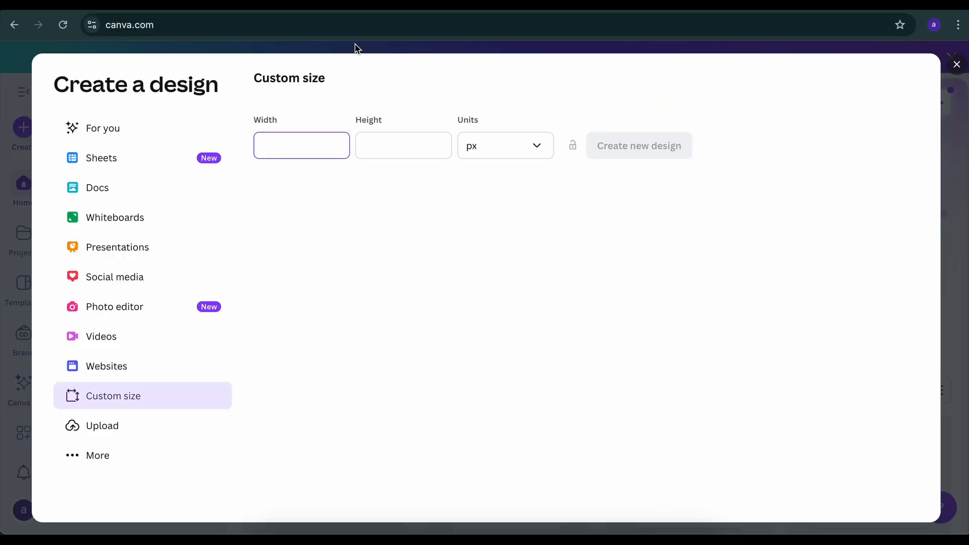
type("4500")
Check the required printing image size in the guidelines, set the height to 5400 px and create the new design
left_click(606, 11)
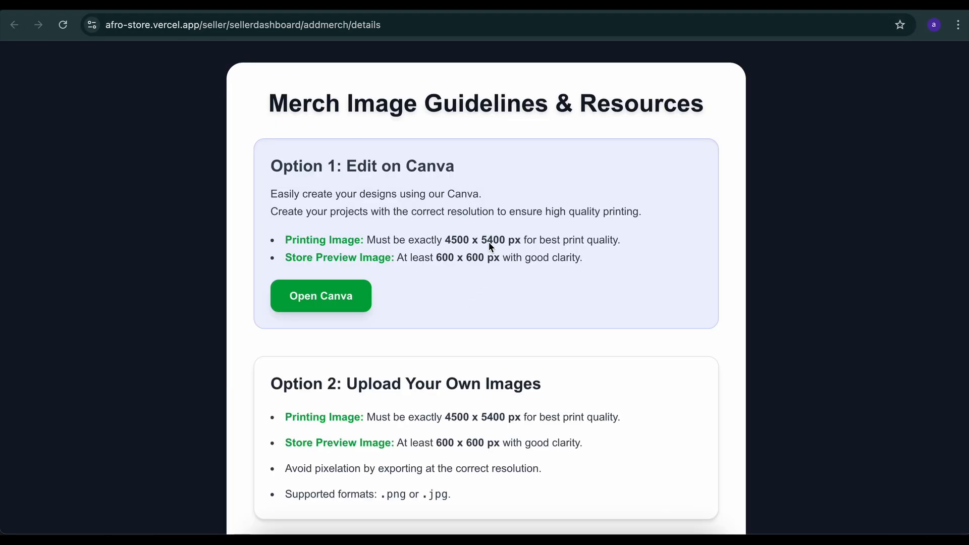
left_click(768, 12)
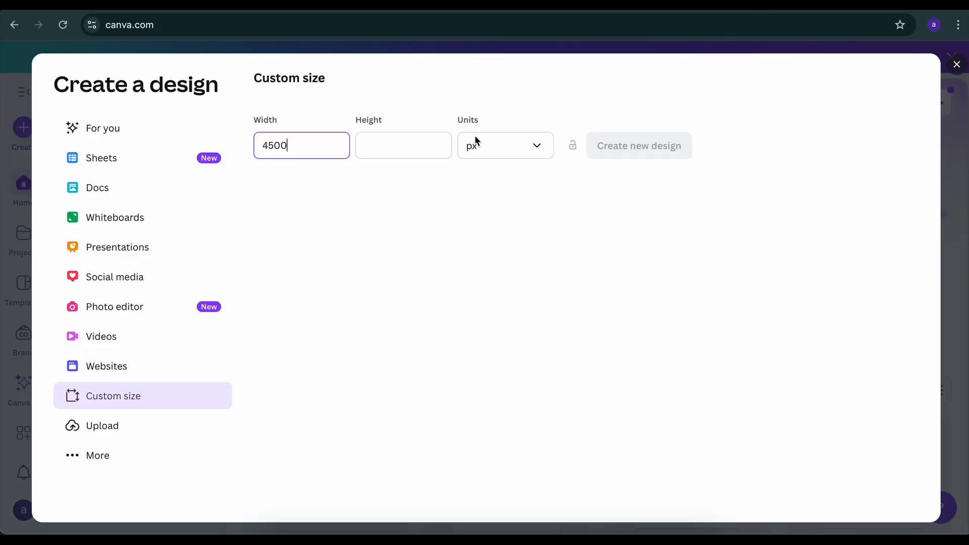
left_click(421, 150)
type("5400")
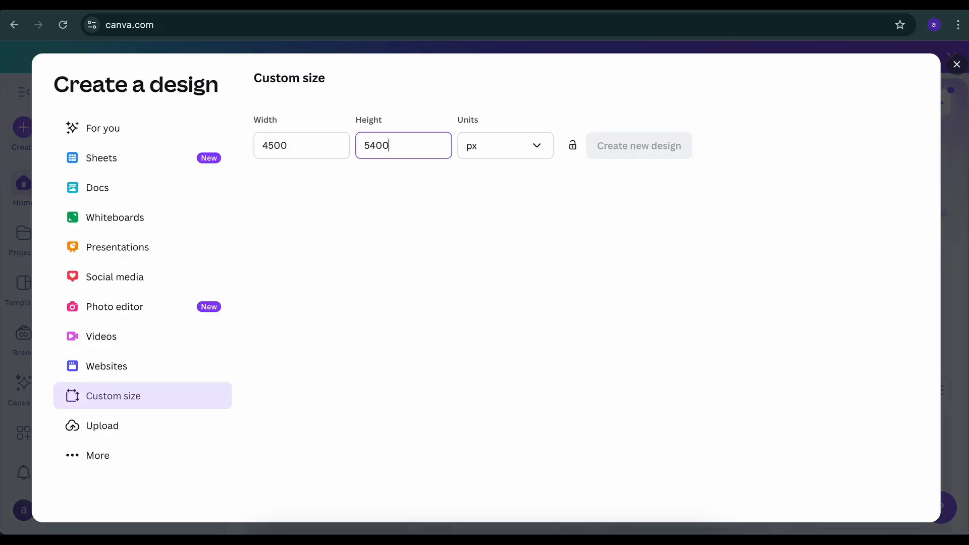
left_click(493, 195)
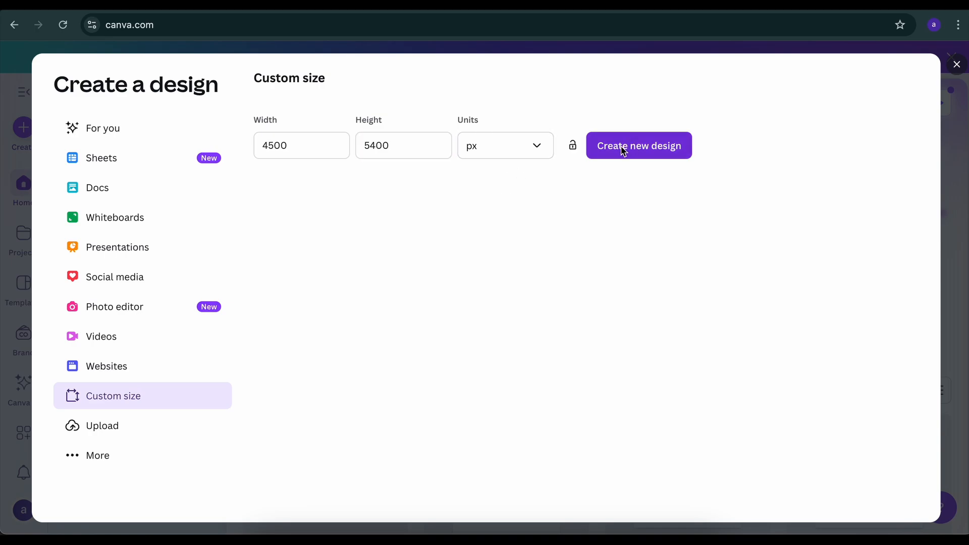
left_click(644, 138)
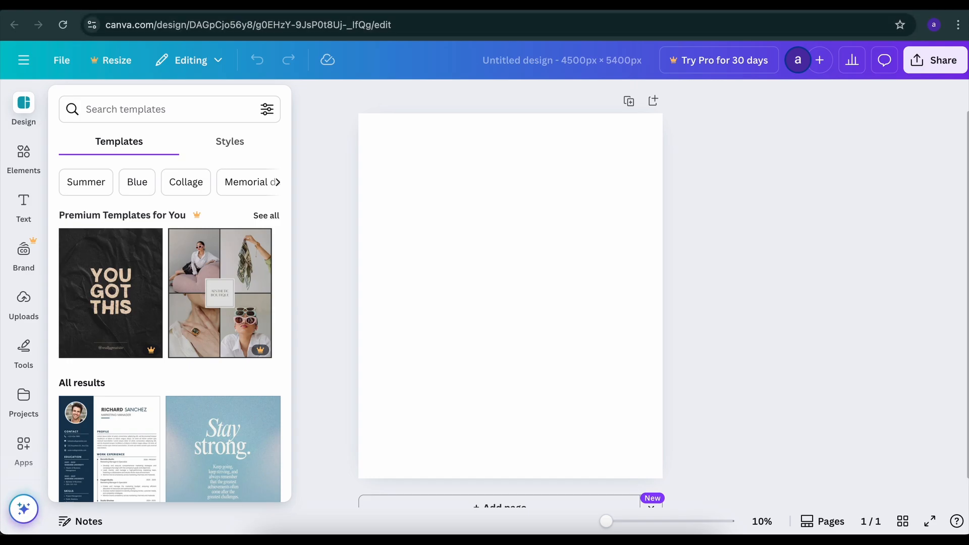
Close the Create a design dialog and examine the pages of the "clicks" design from printing front to the hoodie mockup
left_click(725, 14)
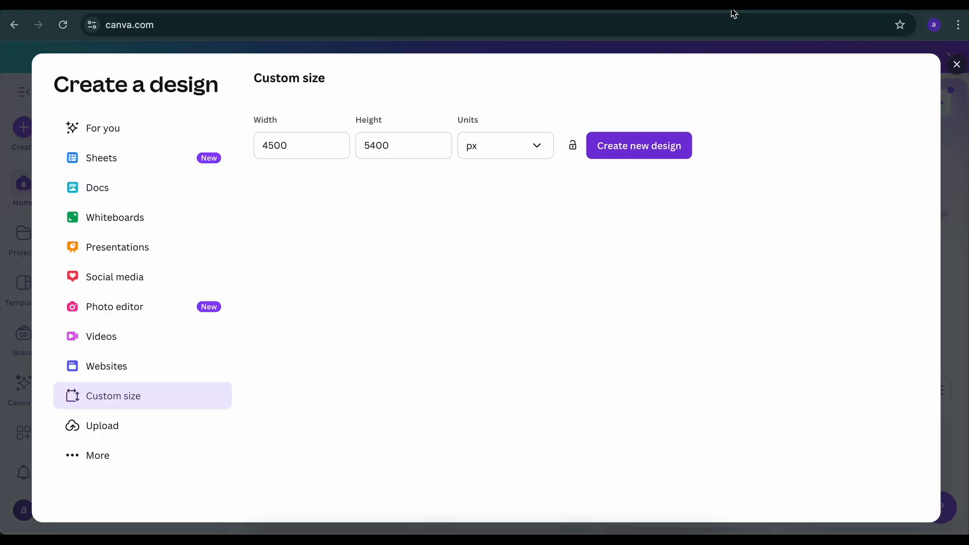
left_click(956, 64)
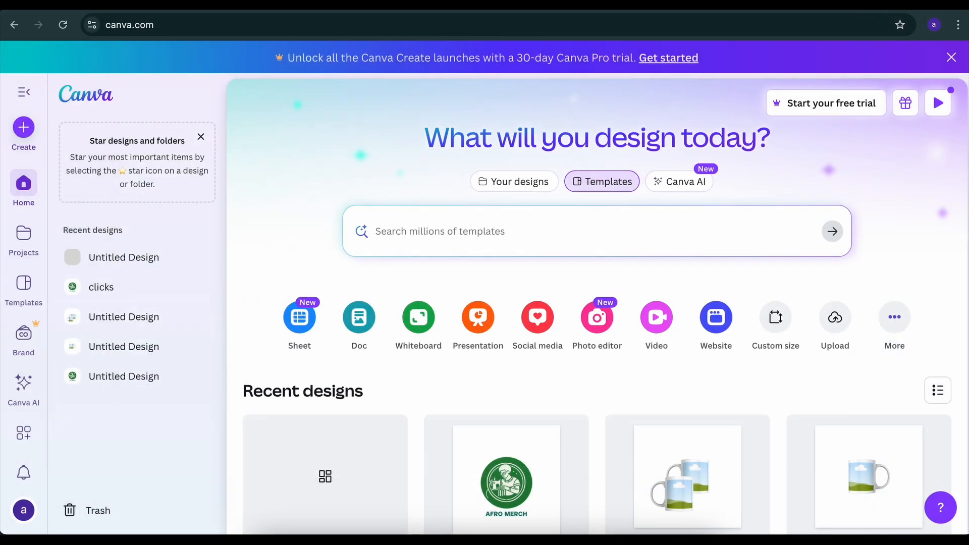
left_click(807, 14)
scroll(280, 219, "down", 1)
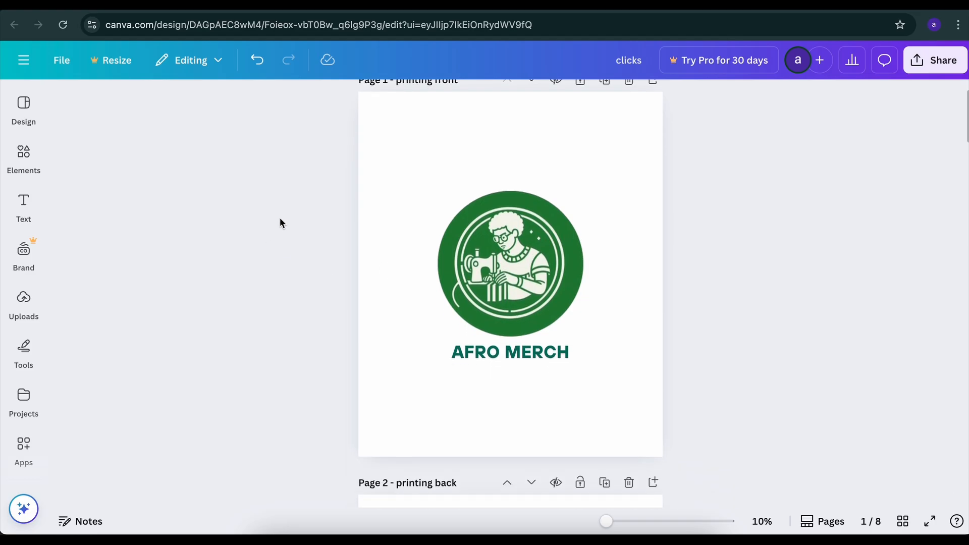
scroll(280, 219, "up", 1)
scroll(280, 219, "down", 20)
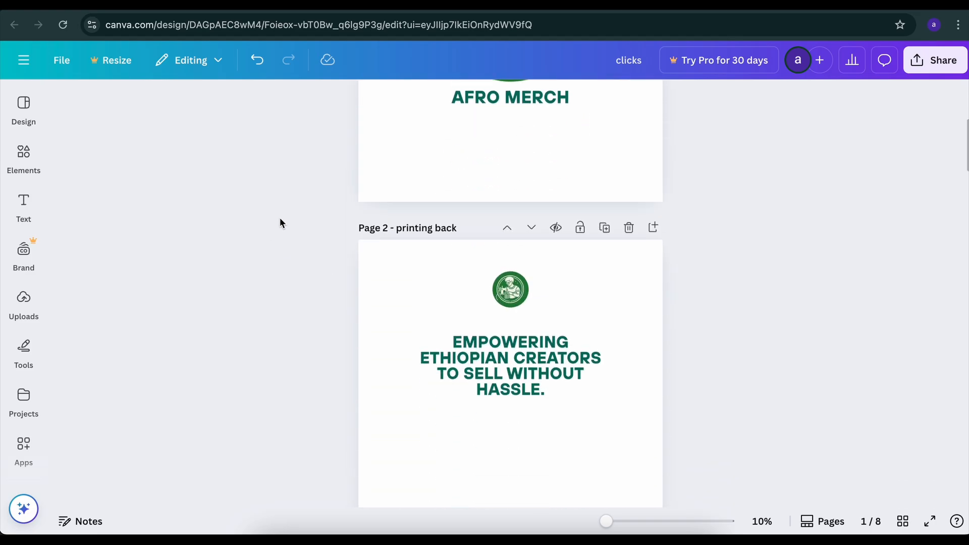
scroll(280, 219, "up", 20)
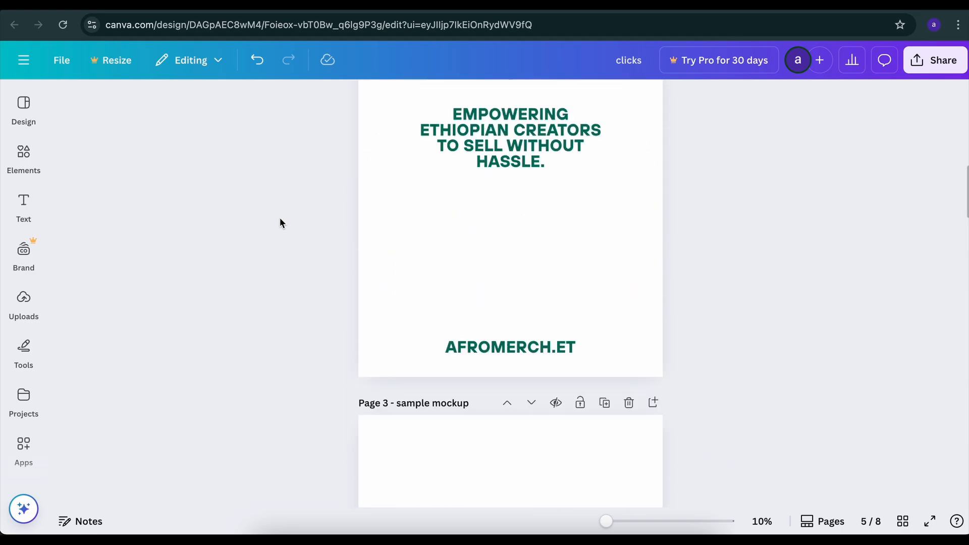
scroll(280, 219, "down", 20)
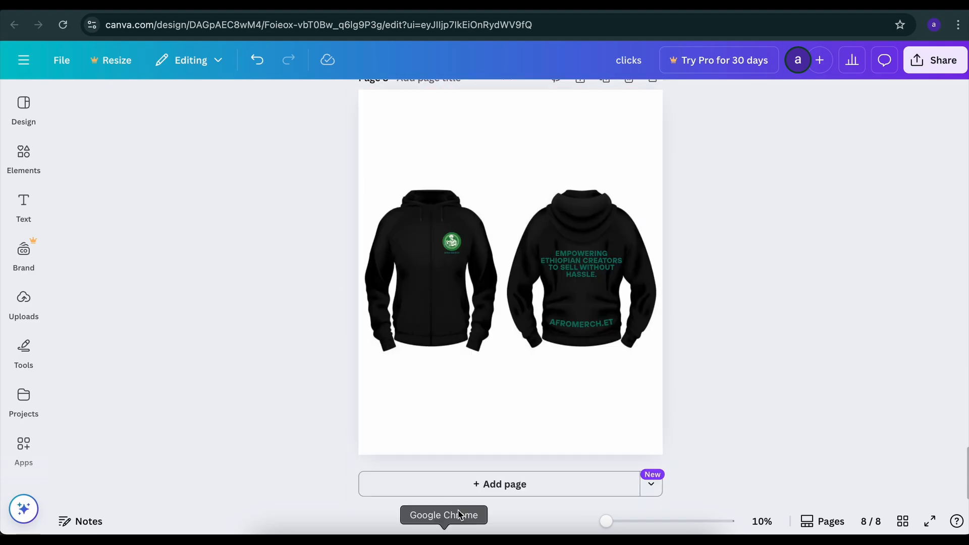
Add two blank pages at the end of the "clicks" design
left_click(460, 492)
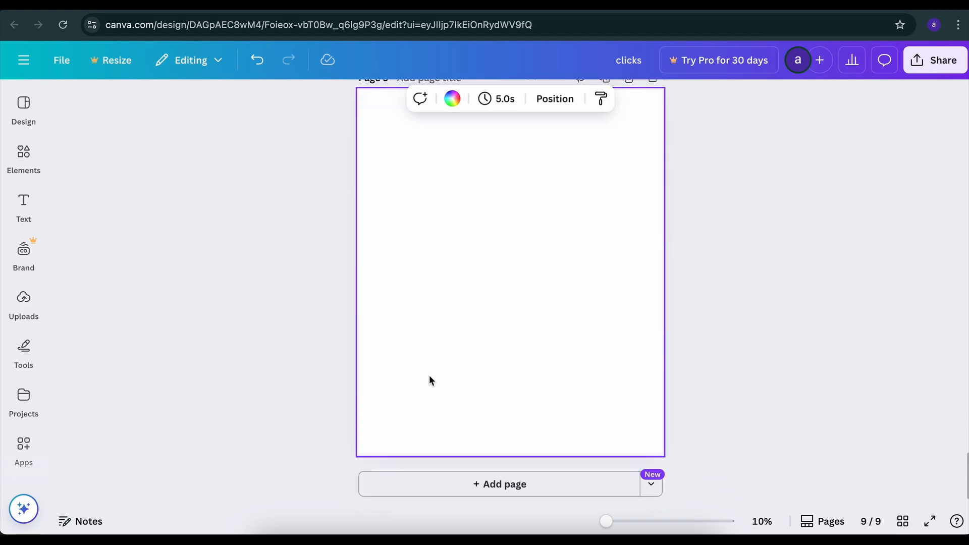
left_click(449, 482)
Delete the two blank pages, 9 and 10, from the end of the design
scroll(436, 292, "up", 5)
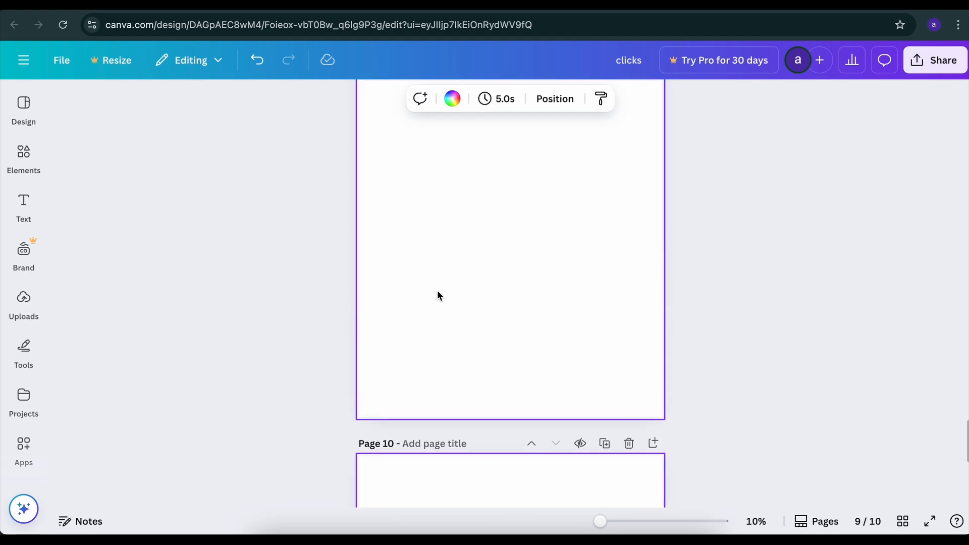
right_click(437, 292)
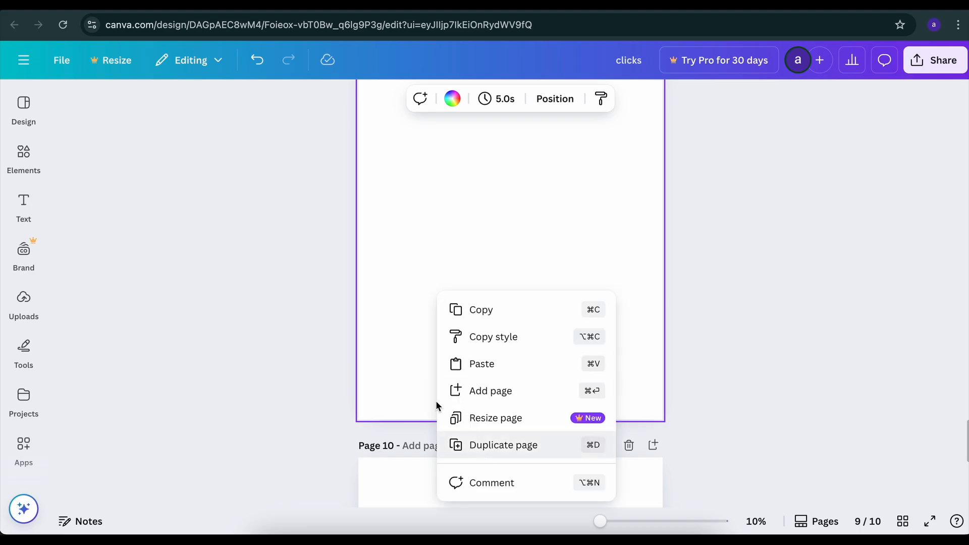
left_click(358, 280)
scroll(358, 280, "up", 5)
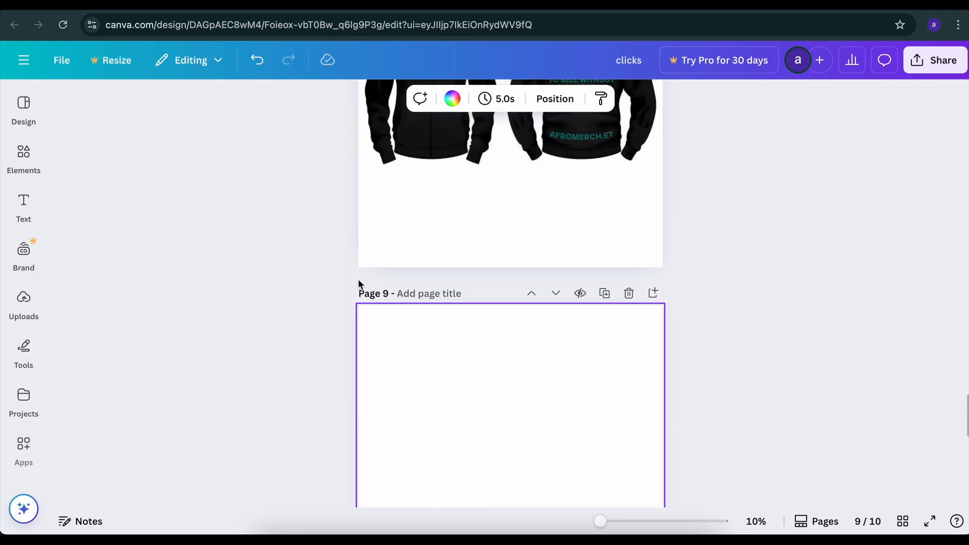
left_click(628, 293)
left_click(626, 294)
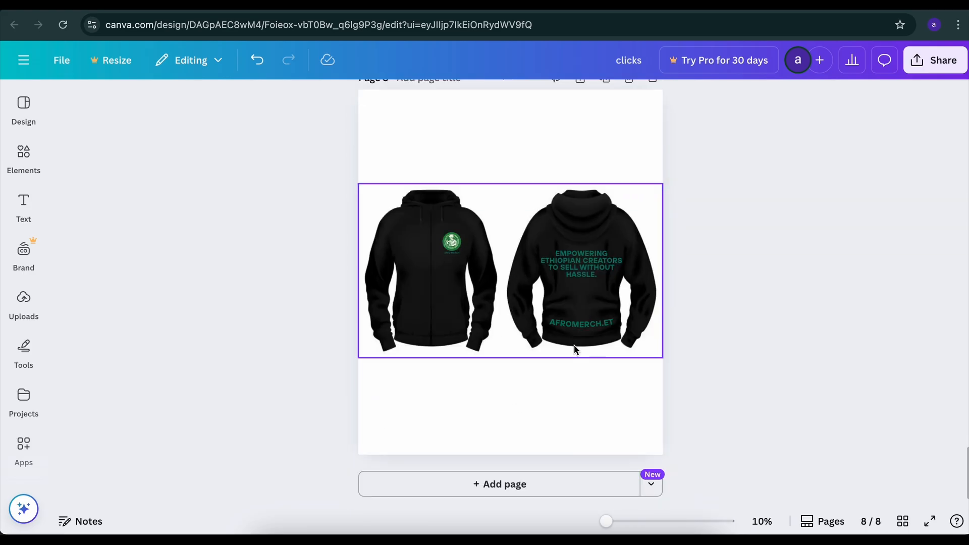
scroll(574, 345, "up", 20)
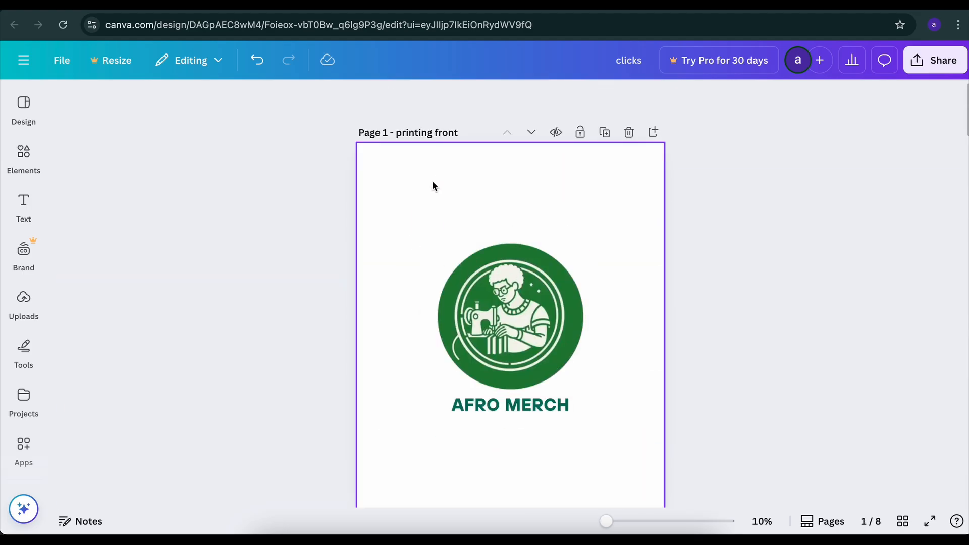
scroll(636, 247, "down", 2)
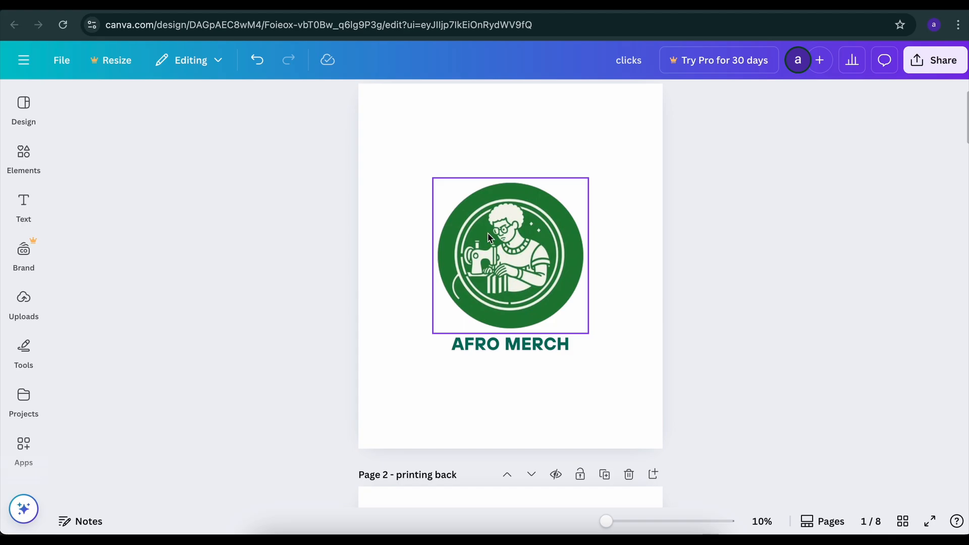
scroll(489, 237, "up", 2)
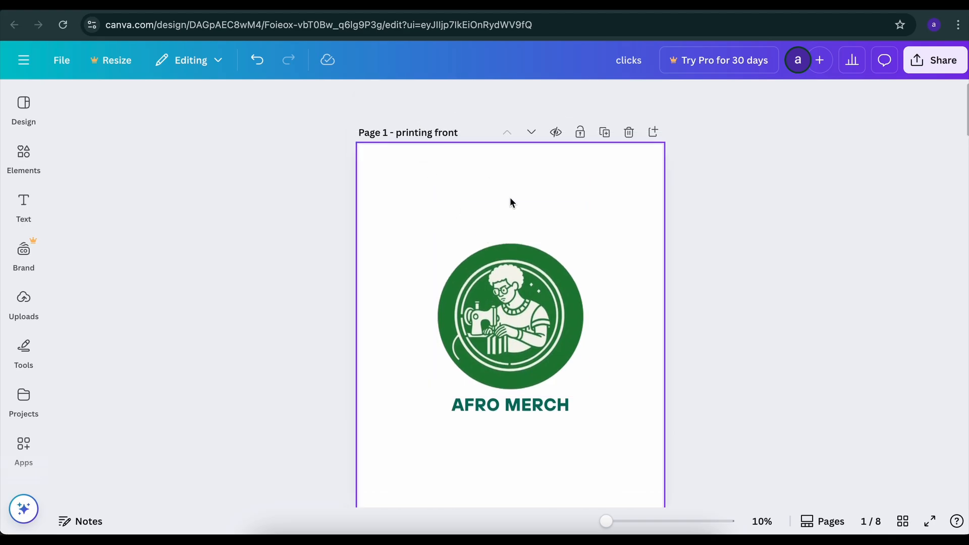
Switch to the Afro store's Add New Merch form and advance past the How to Create Printing Images stage
key("ctrl+shift+Tab")
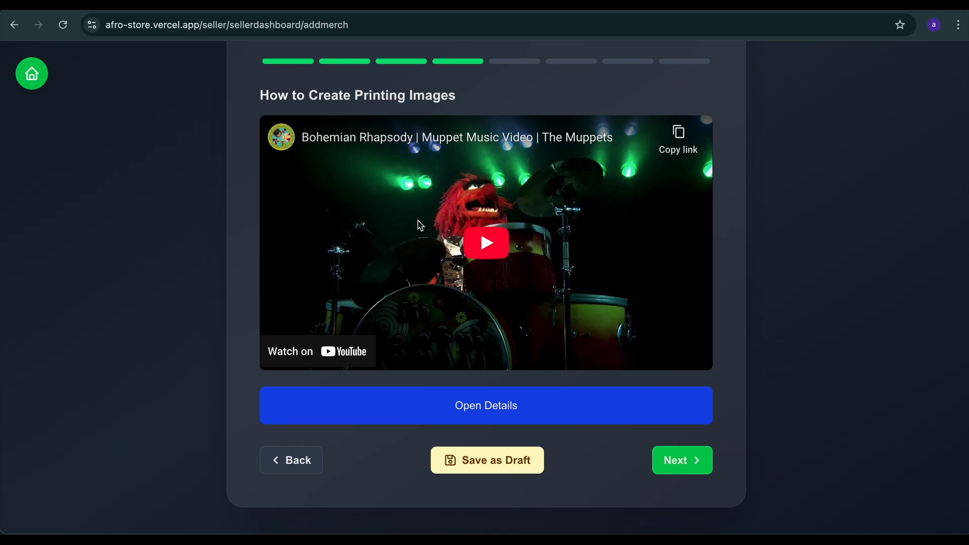
scroll(421, 225, "up", 1)
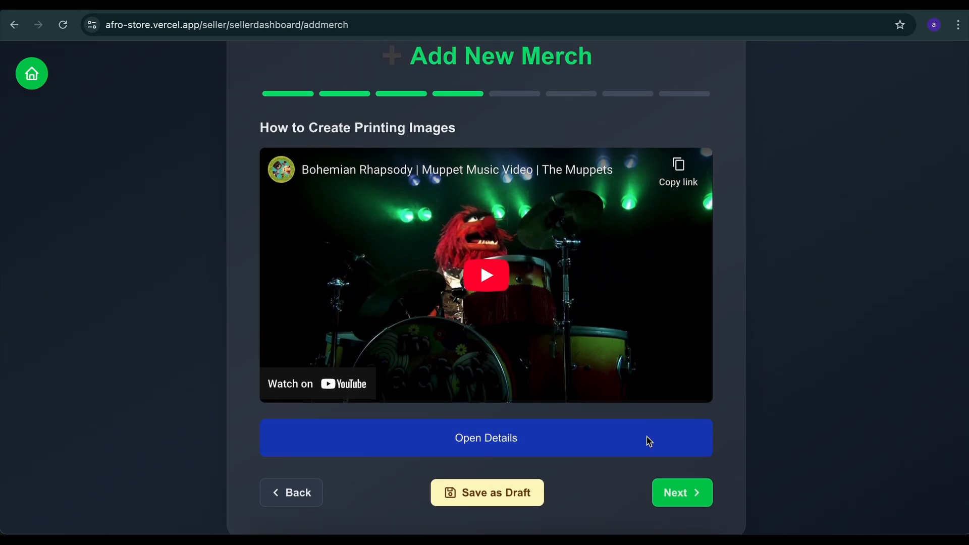
left_click(674, 492)
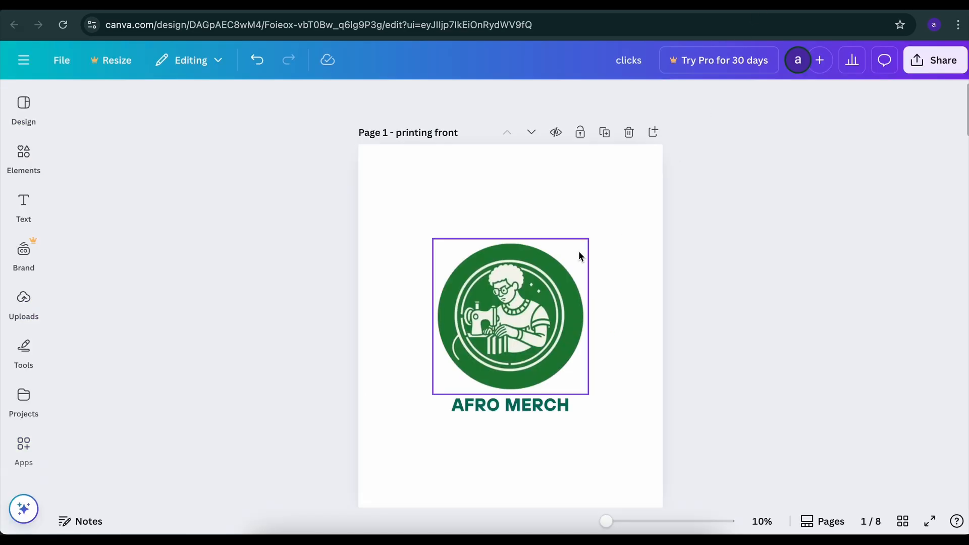
scroll(525, 253, "down", 2)
scroll(510, 241, "up", 2)
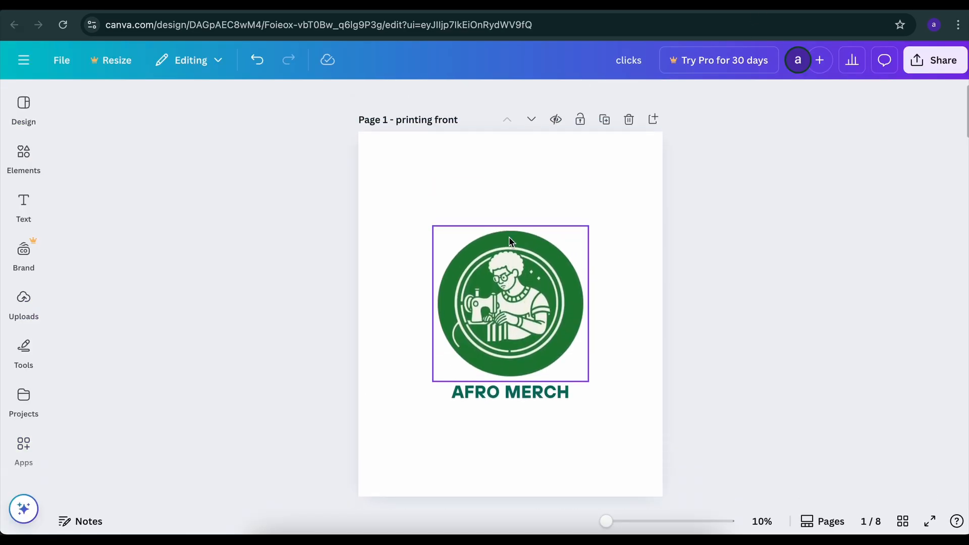
Examine the printing front and printing back pages of the "clicks" design, then switch to the store form's Upload Printing Images fields
scroll(444, 227, "down", 3)
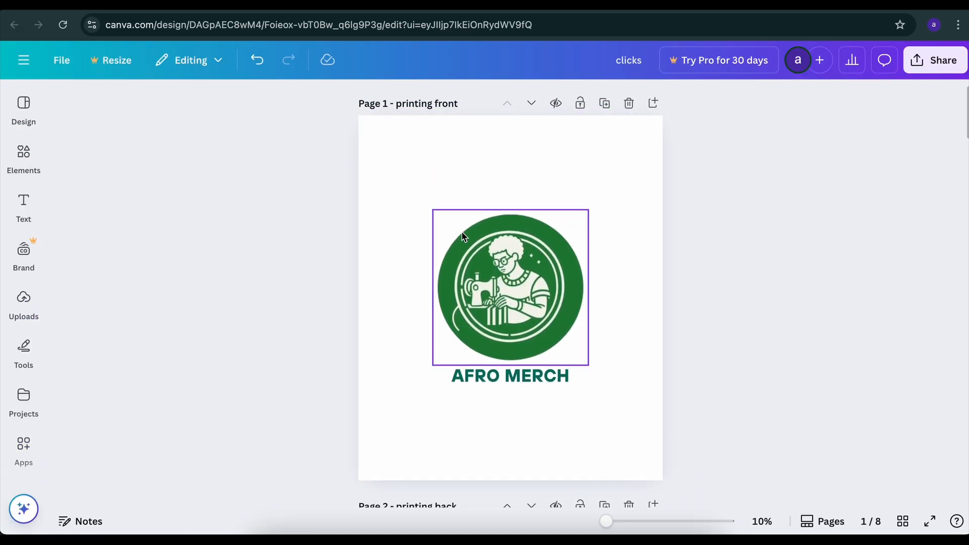
scroll(462, 246, "up", 4)
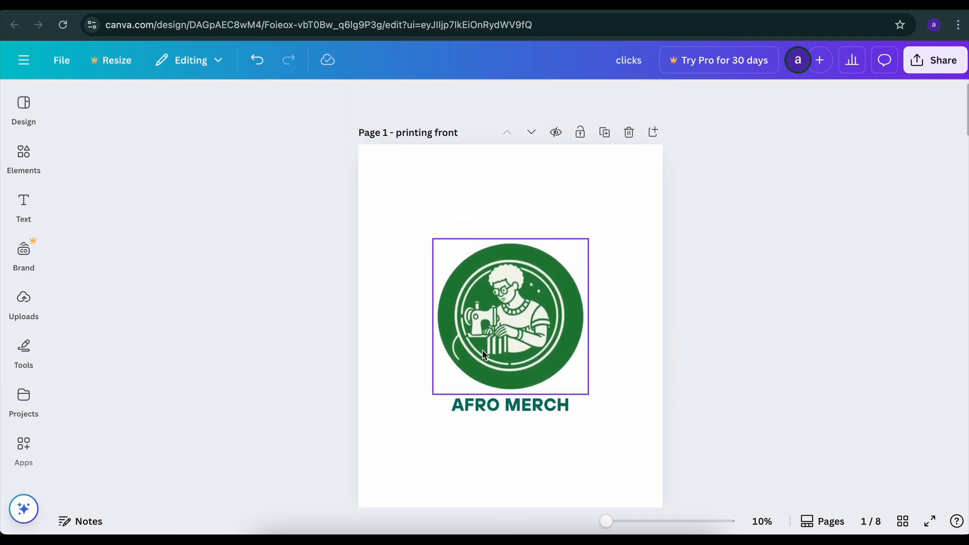
scroll(305, 288, "down", 1)
scroll(305, 285, "down", 10)
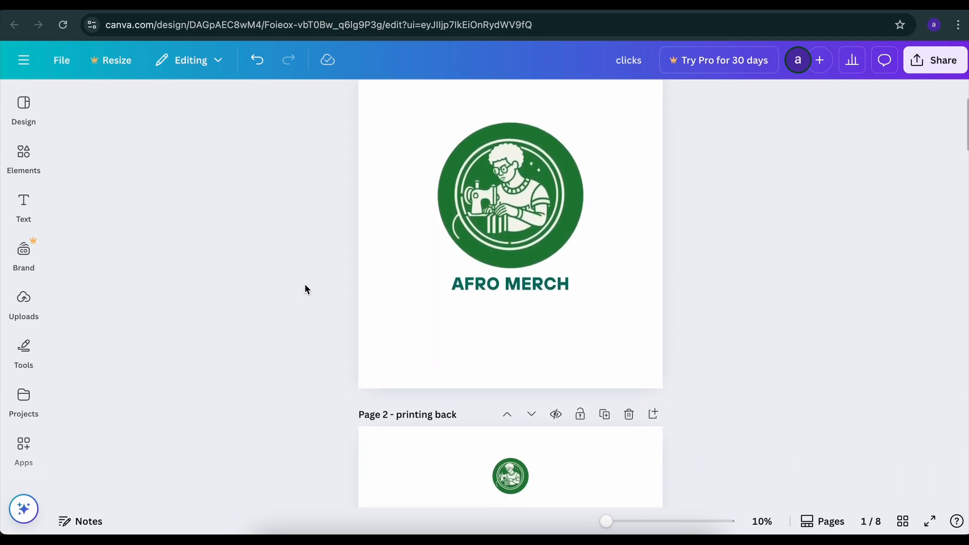
scroll(305, 287, "down", 2)
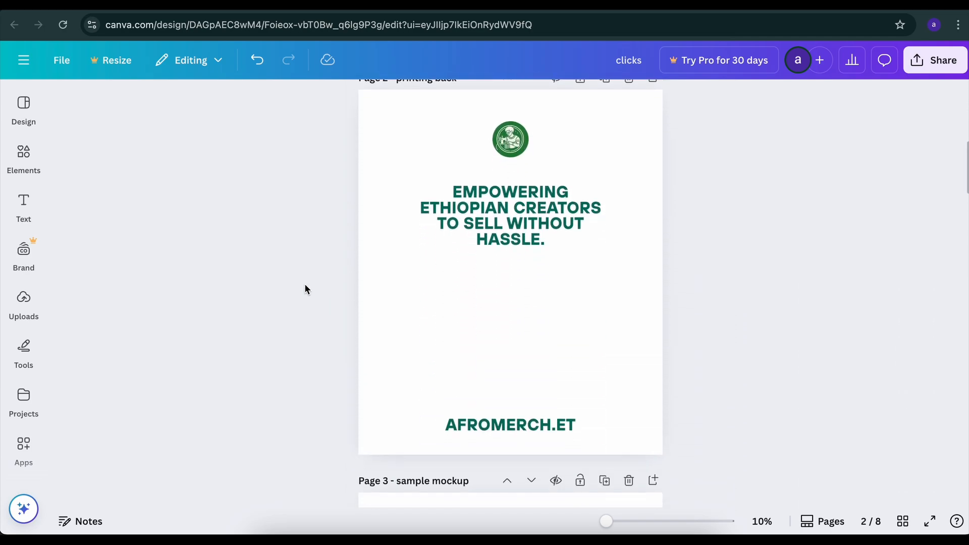
scroll(305, 288, "up", 1)
left_click(521, 180)
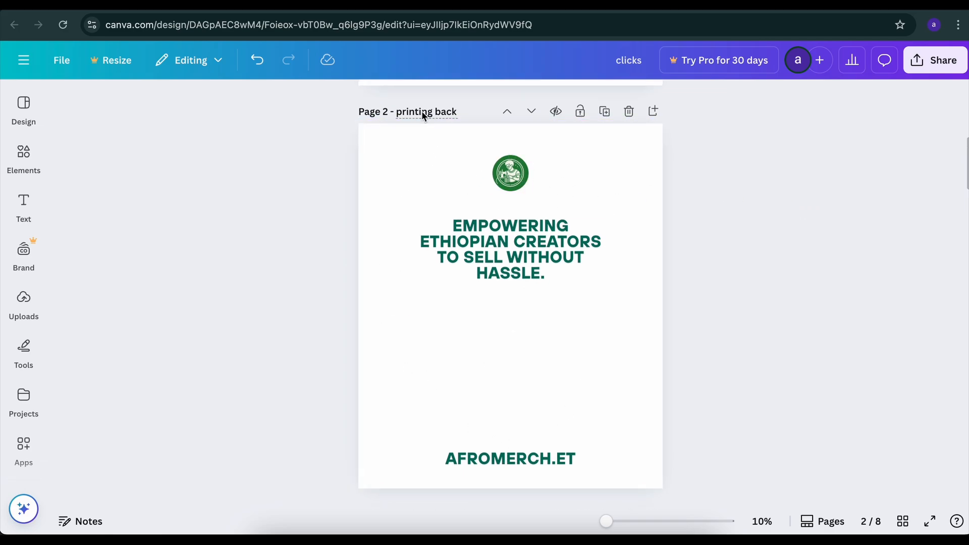
left_click(150, 4)
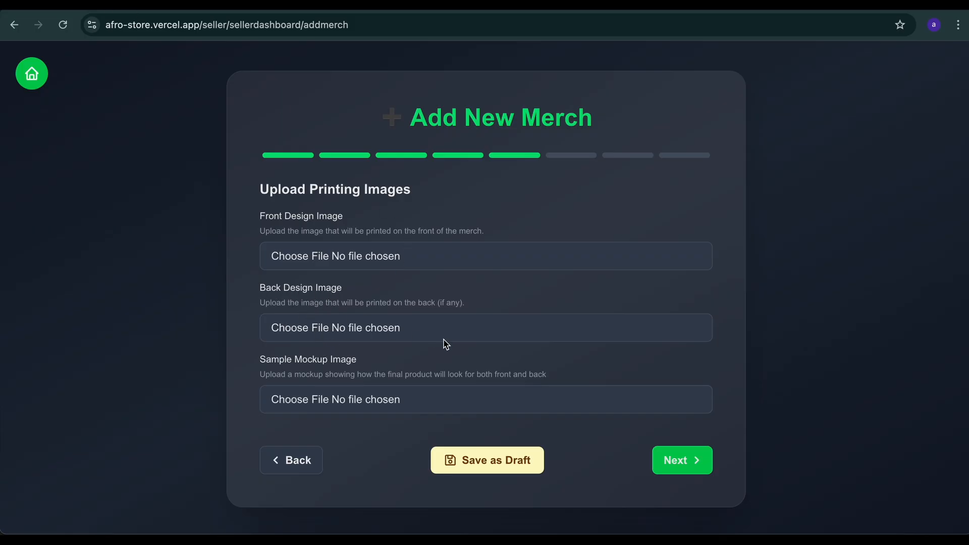
Switch back to Canva and compare the front T-shirt logo on the sample mockup page with the printing front page
left_click(750, 4)
scroll(489, 180, "down", 8)
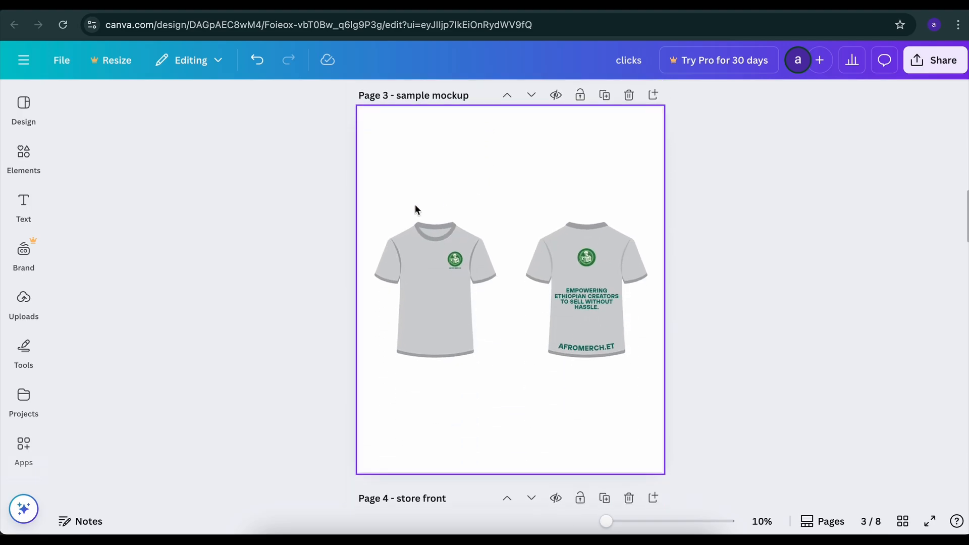
left_click(438, 258)
scroll(438, 258, "up", 5)
scroll(438, 259, "up", 9)
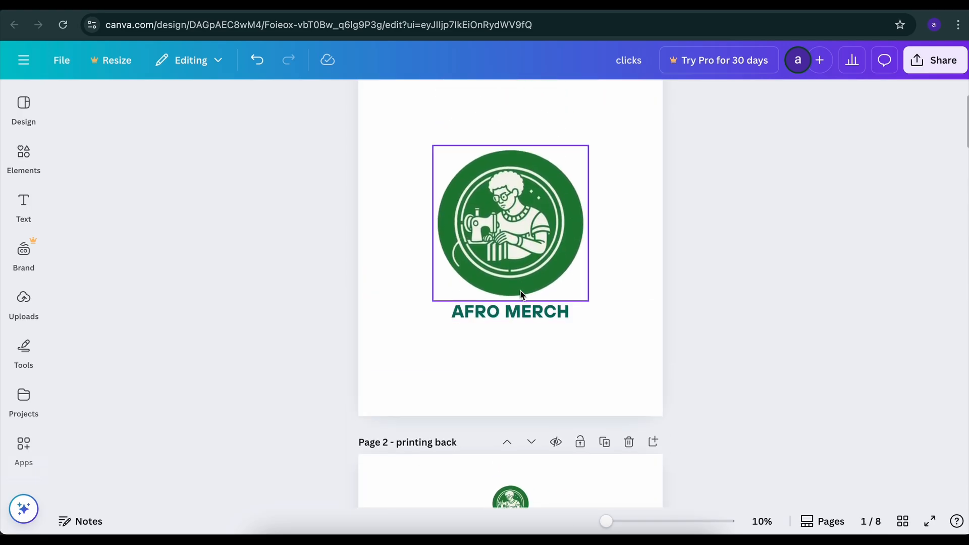
scroll(513, 338, "down", 15)
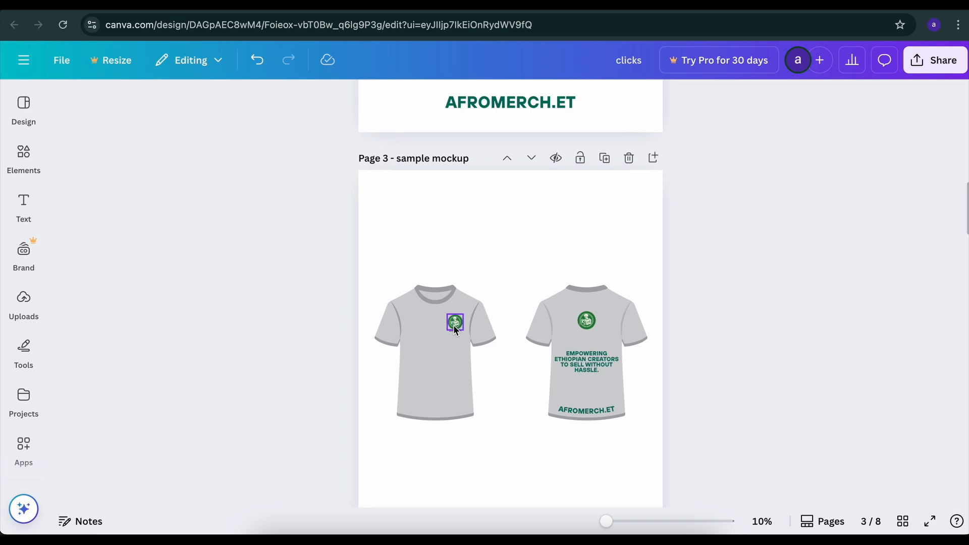
scroll(460, 319, "up", 3)
scroll(459, 321, "up", 4)
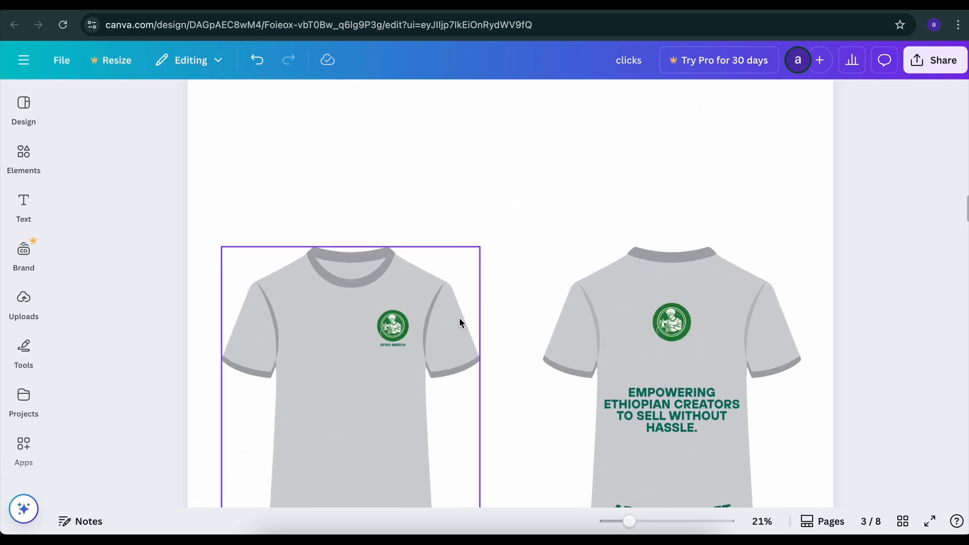
scroll(397, 336, "up", 4)
scroll(397, 336, "down", 10)
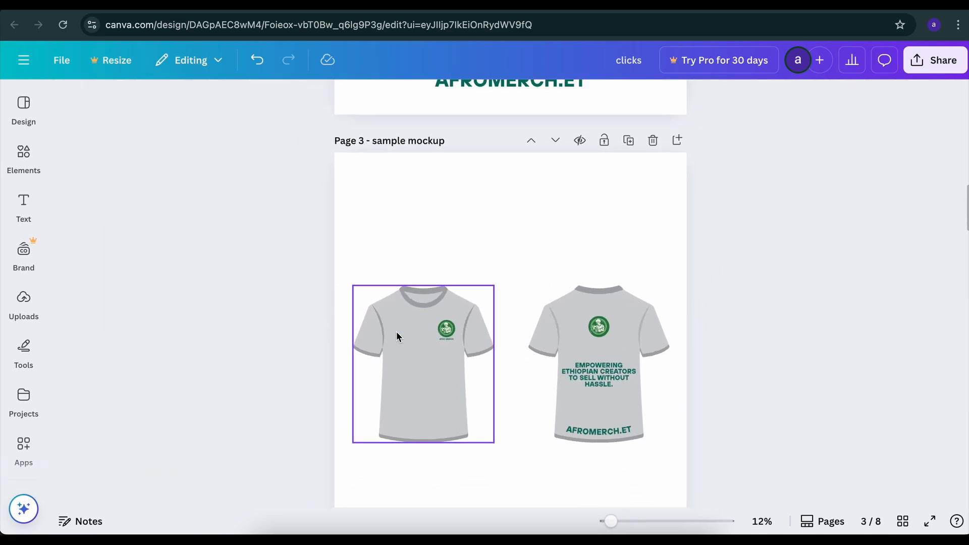
Compare the printing back page with the back T-shirt on the sample mockup page, examining its logo, slogan and AFROMERCH.ET text up close
scroll(397, 336, "up", 3)
scroll(396, 336, "up", 3)
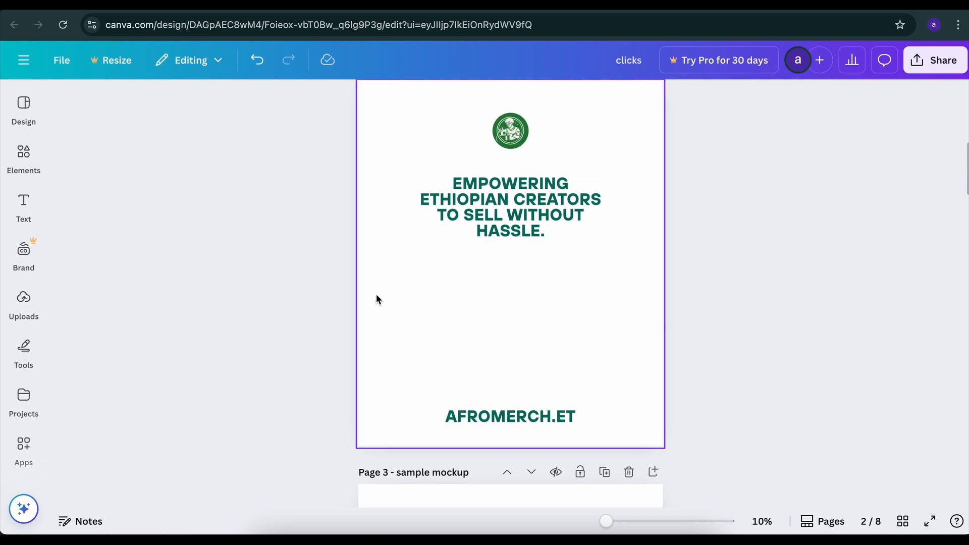
scroll(570, 447, "down", 2)
scroll(570, 447, "down", 3)
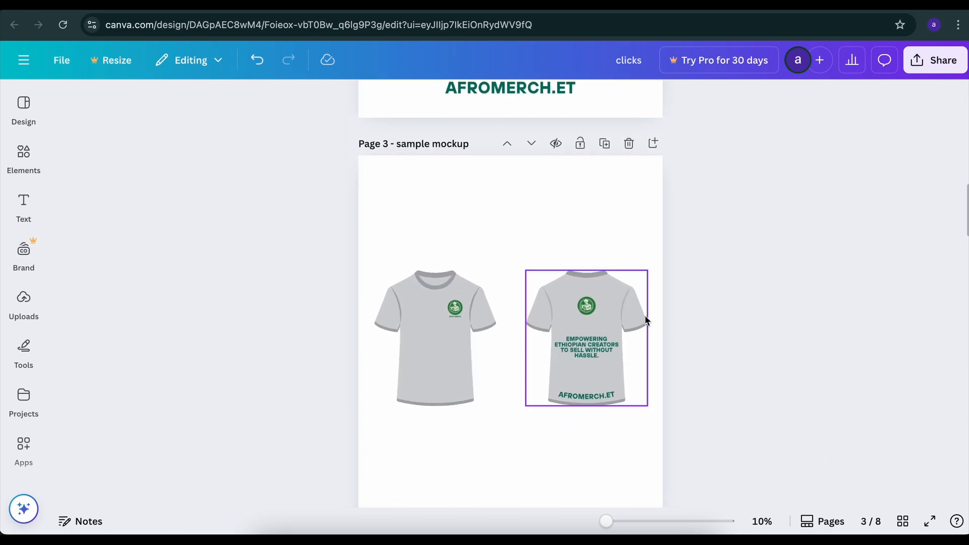
scroll(644, 320, "up", 3)
scroll(642, 323, "down", 1)
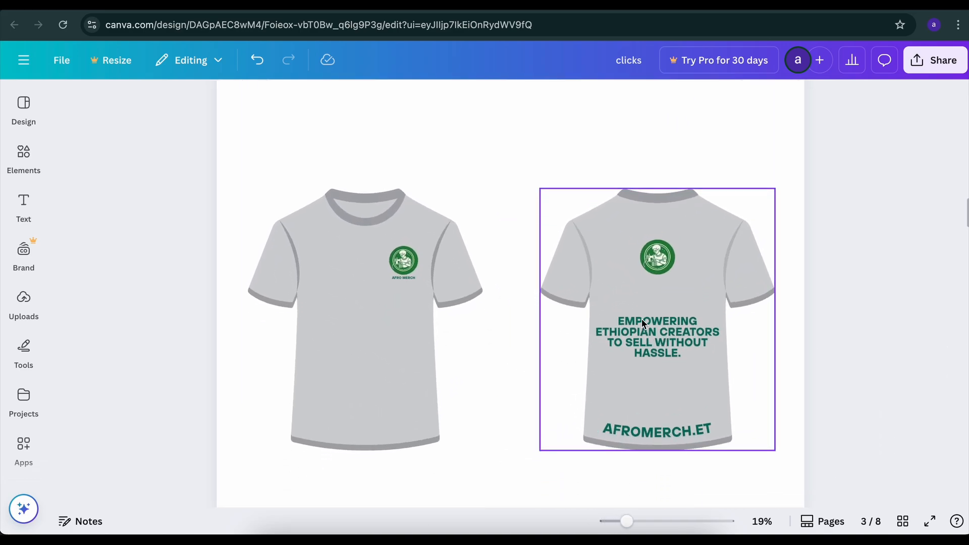
scroll(641, 323, "up", 3)
scroll(642, 322, "down", 1)
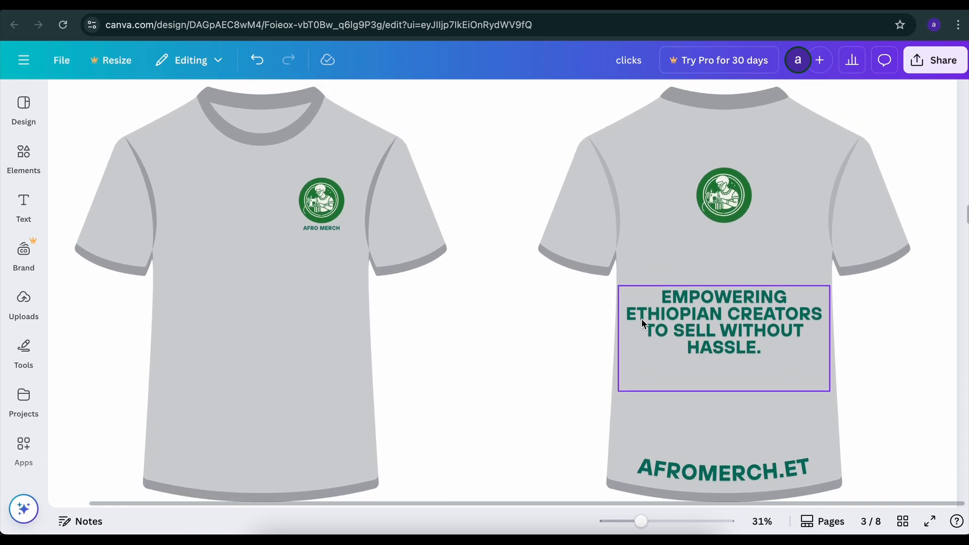
scroll(746, 210, "down", 5)
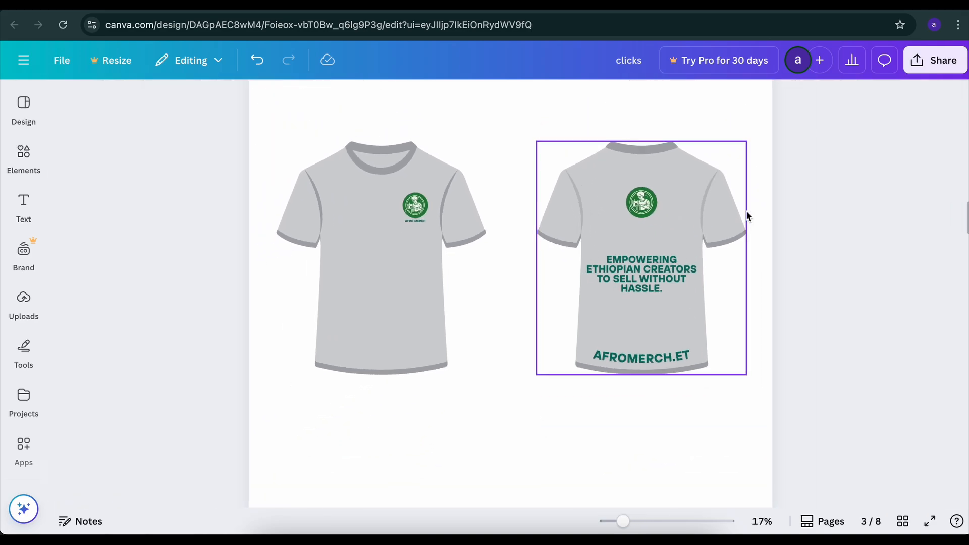
scroll(746, 212, "up", 2)
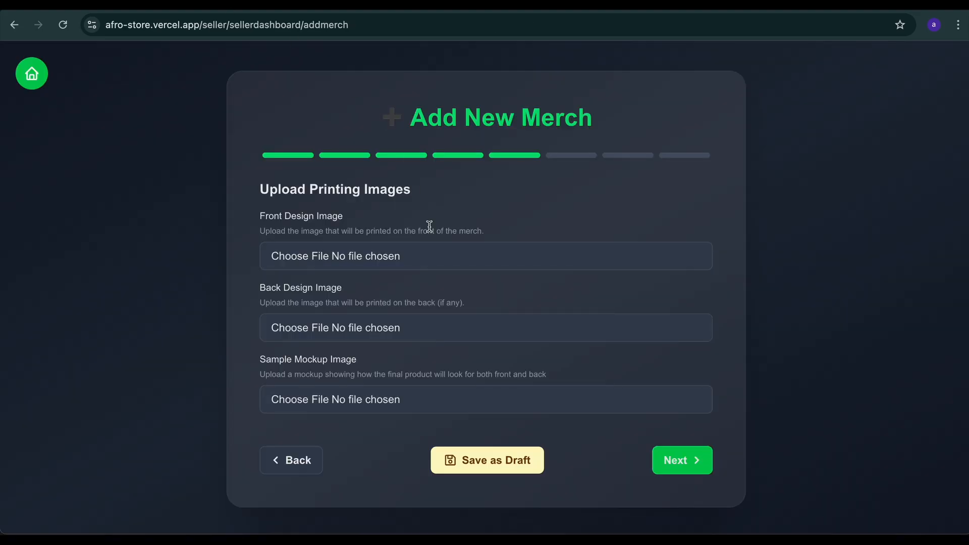
In the Afro store form, choose 1.png as the Front Design Image and 2.png as the Back Design Image from the "Untitled design" folder
left_click(377, 259)
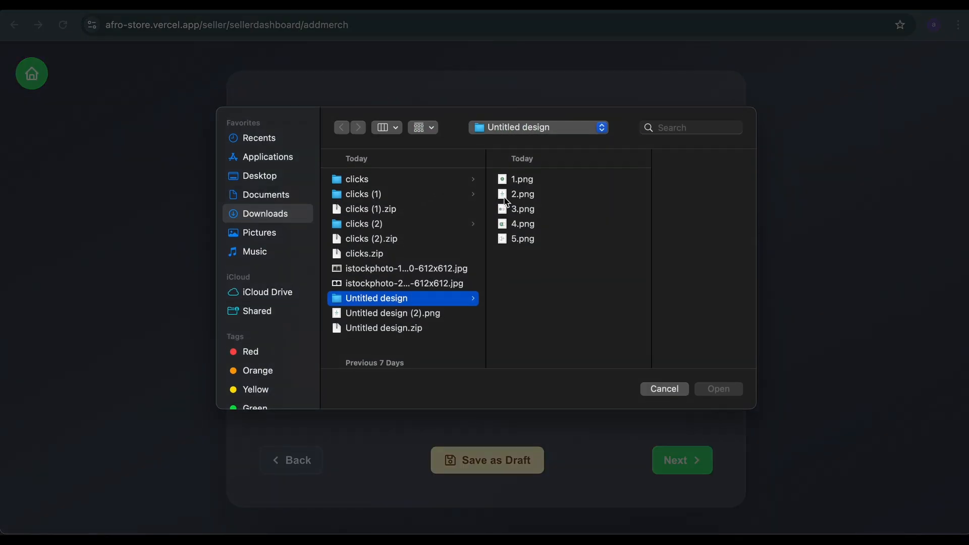
left_click(528, 183)
left_click(720, 390)
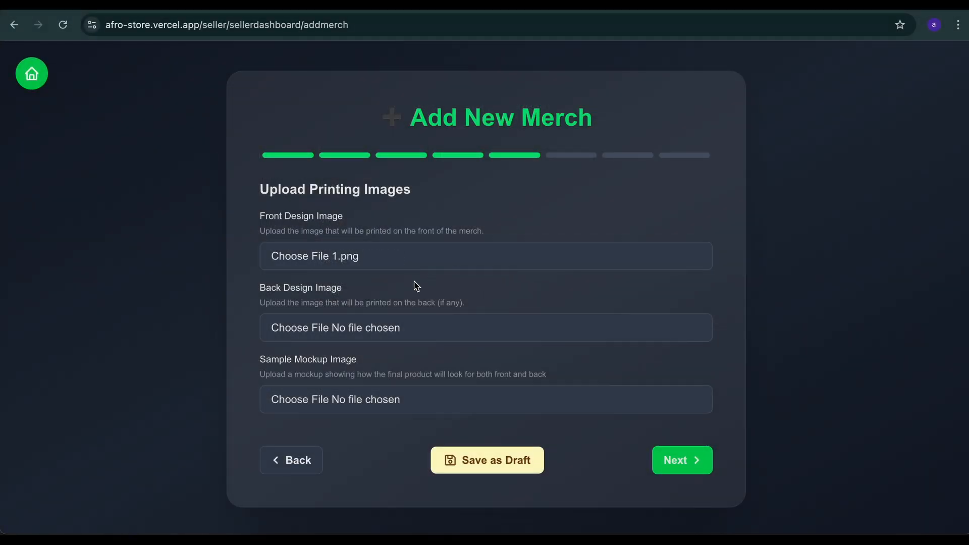
left_click(340, 331)
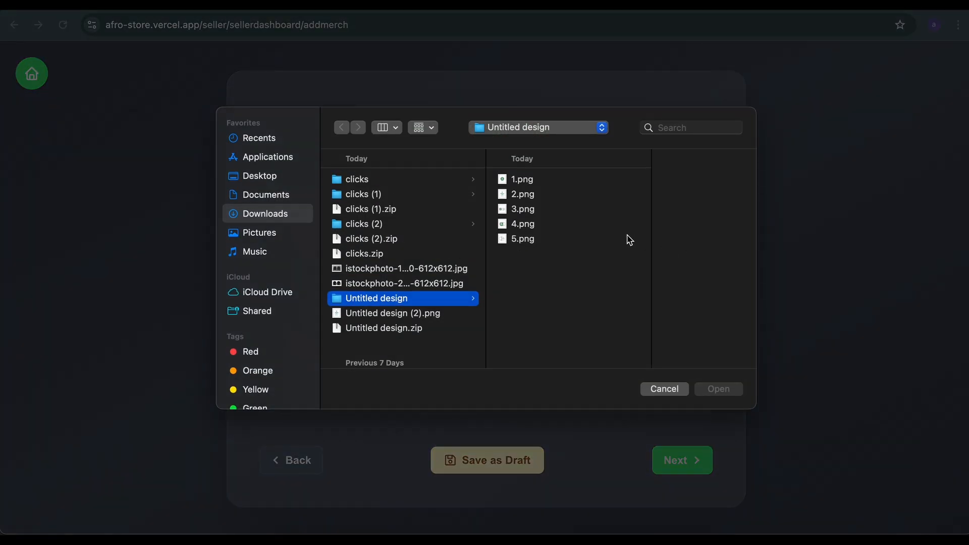
left_click(554, 194)
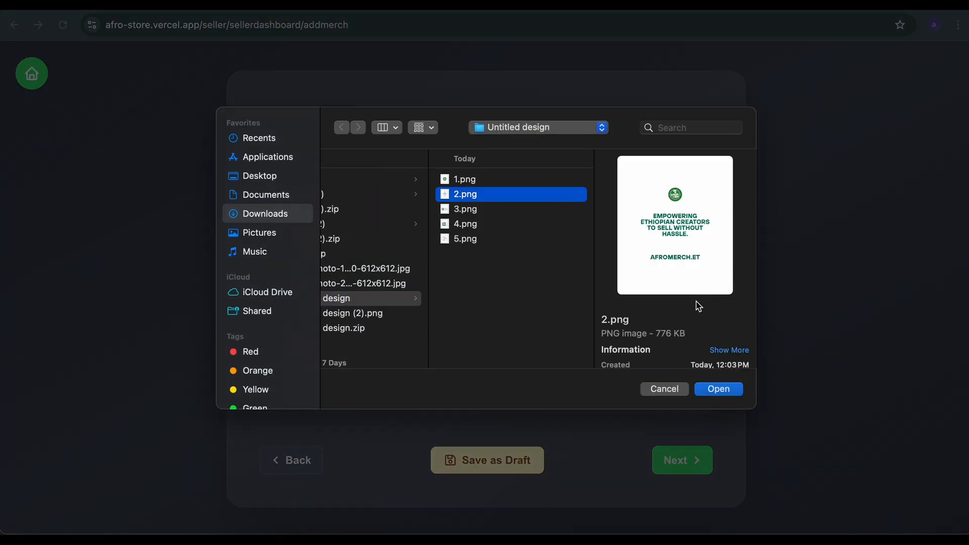
left_click(722, 392)
Choose the T-shirt mockup 3.png from the "clicks (1)" folder in Downloads as the Sample Mockup Image
left_click(323, 399)
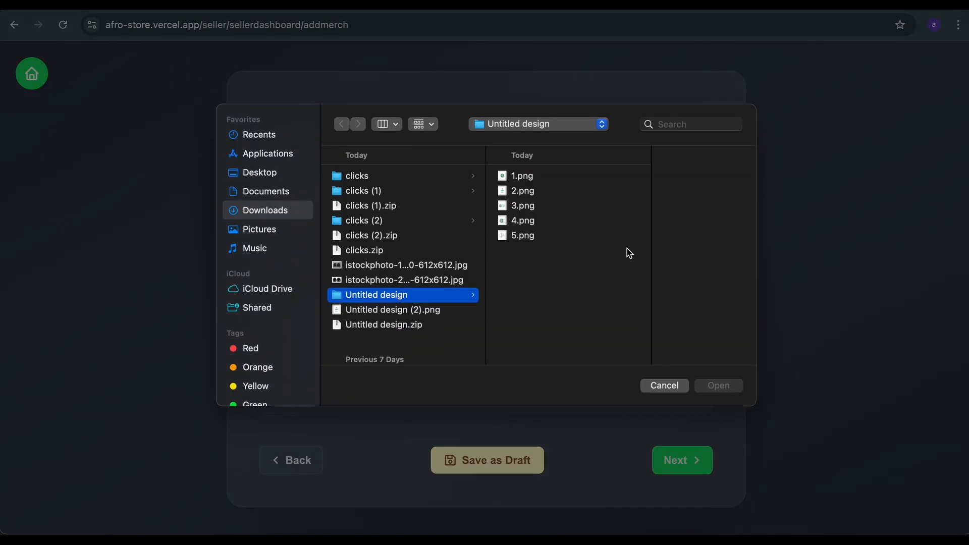
left_click(537, 210)
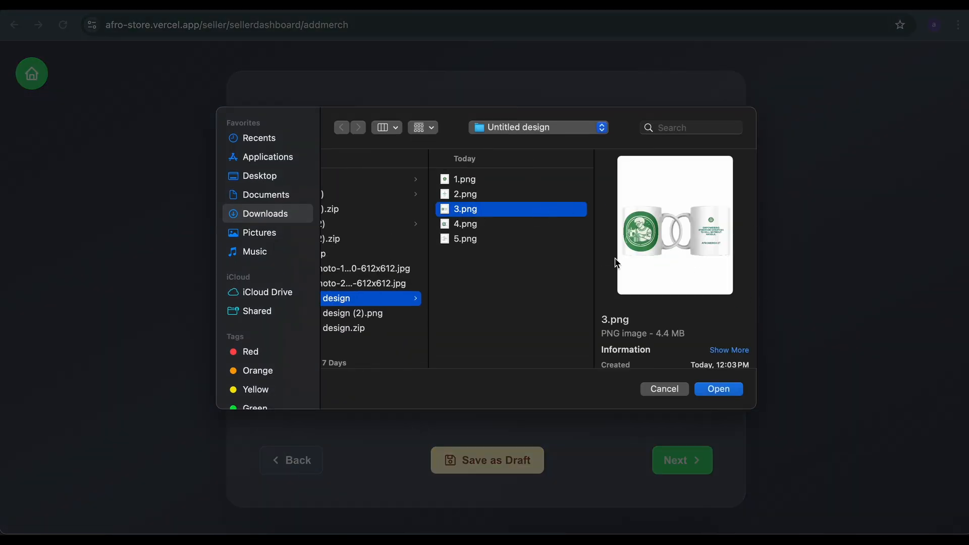
left_click(472, 193)
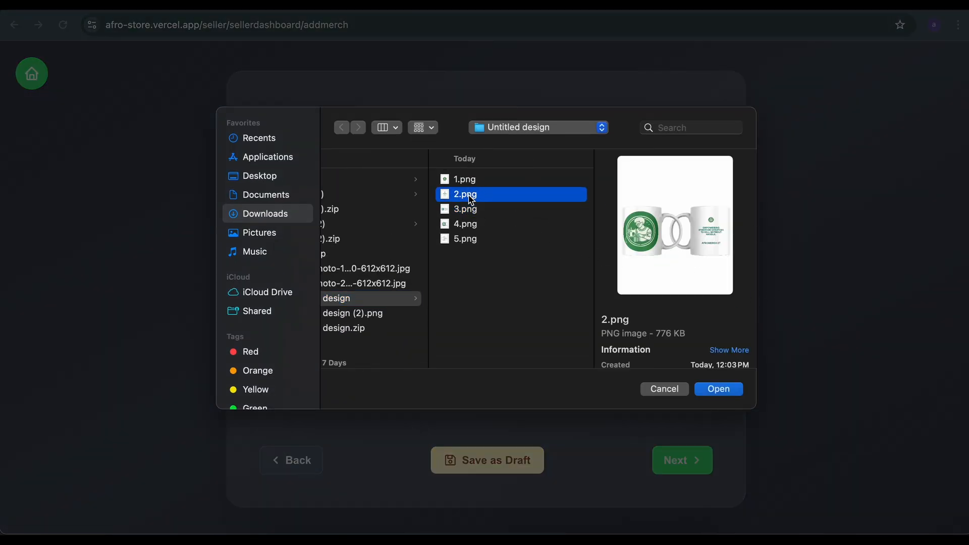
left_click(352, 239)
left_click(348, 228)
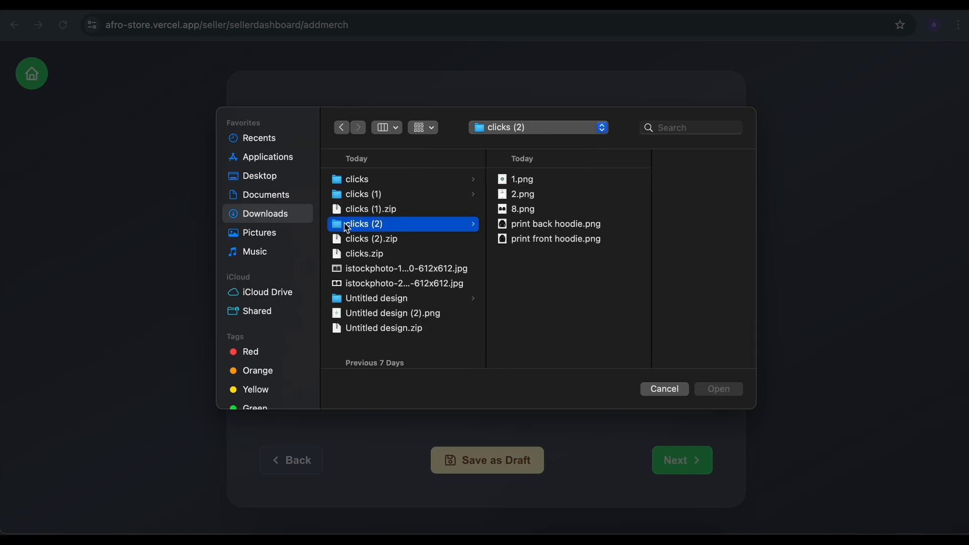
left_click(419, 209)
left_click(418, 197)
left_click(530, 198)
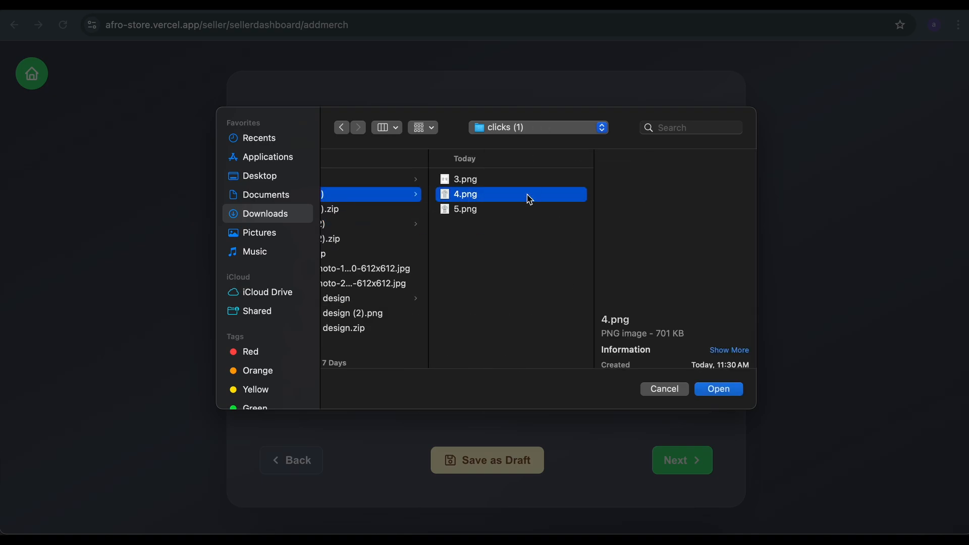
left_click(505, 215)
left_click(518, 182)
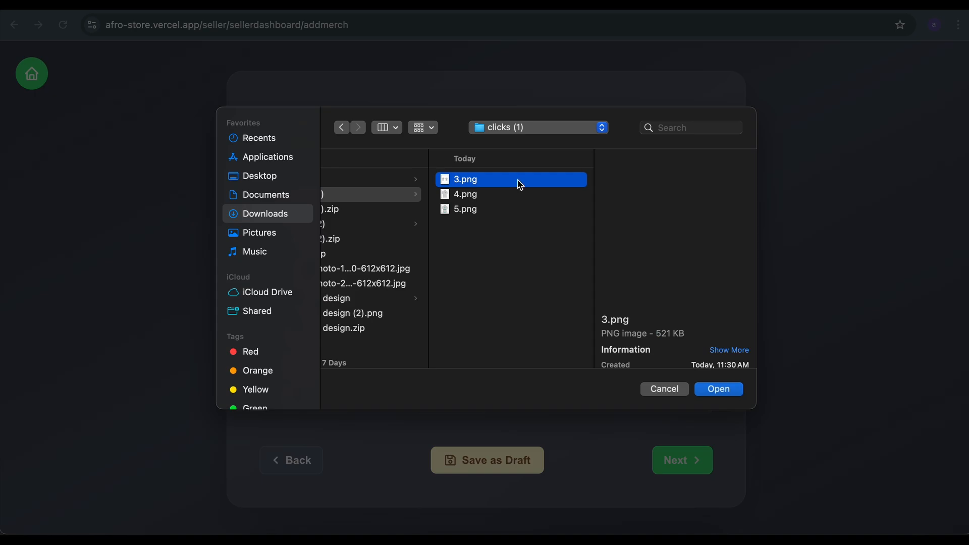
left_click(715, 389)
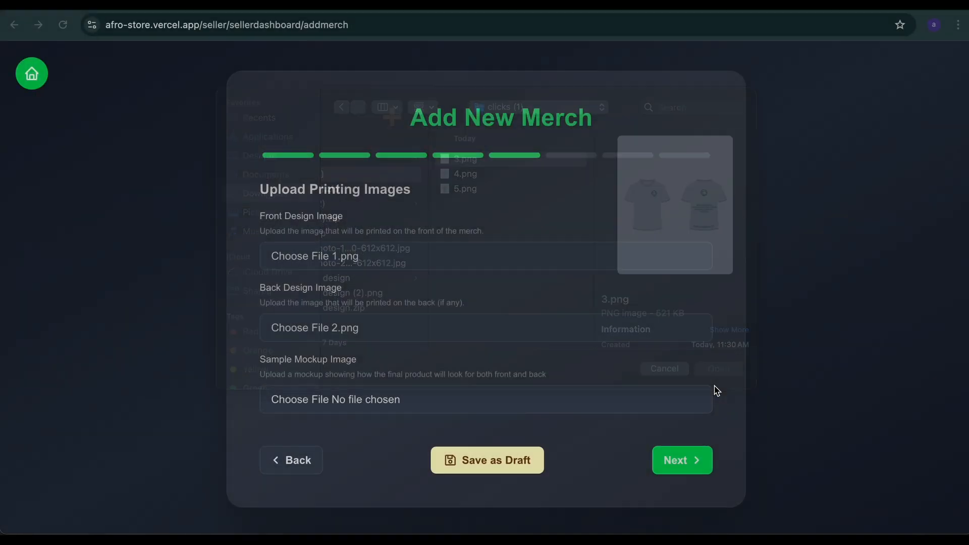
Advance the Add New Merch form past the How to Create Store Images stage to Upload Store Images
left_click(669, 462)
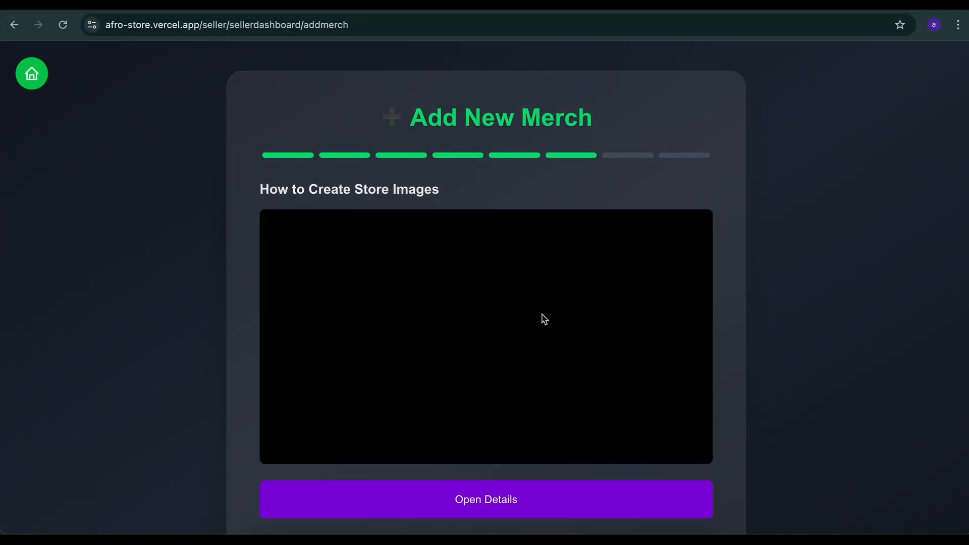
scroll(540, 318, "down", 3)
left_click(672, 461)
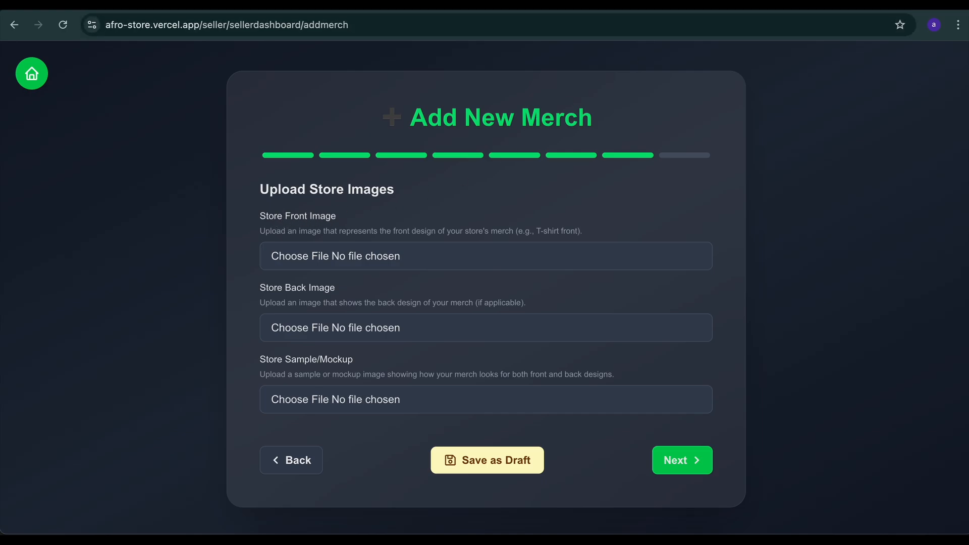
Switch to Canva and examine the "clicks" design from the sample mockup page to the store front page
left_click(832, 5)
scroll(552, 230, "down", 1)
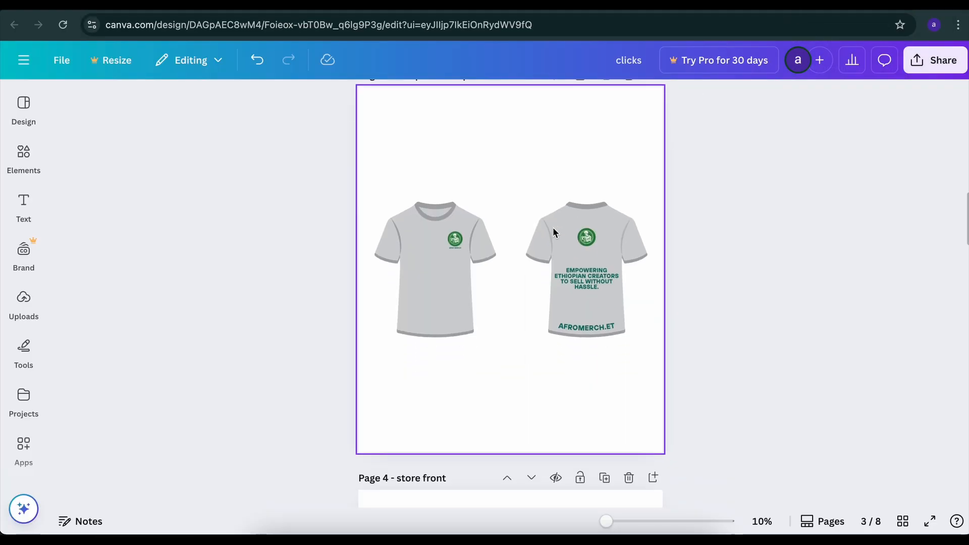
scroll(521, 234, "down", 5)
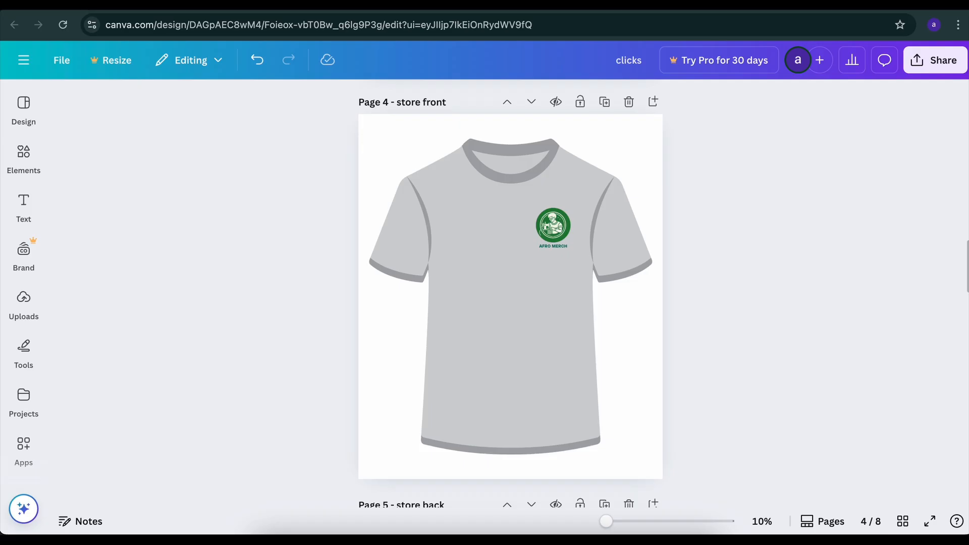
Switch to the Afro store, return to the seller dashboard, and open the Afro-Merch-T store page from Manage Merch
left_click(116, 4)
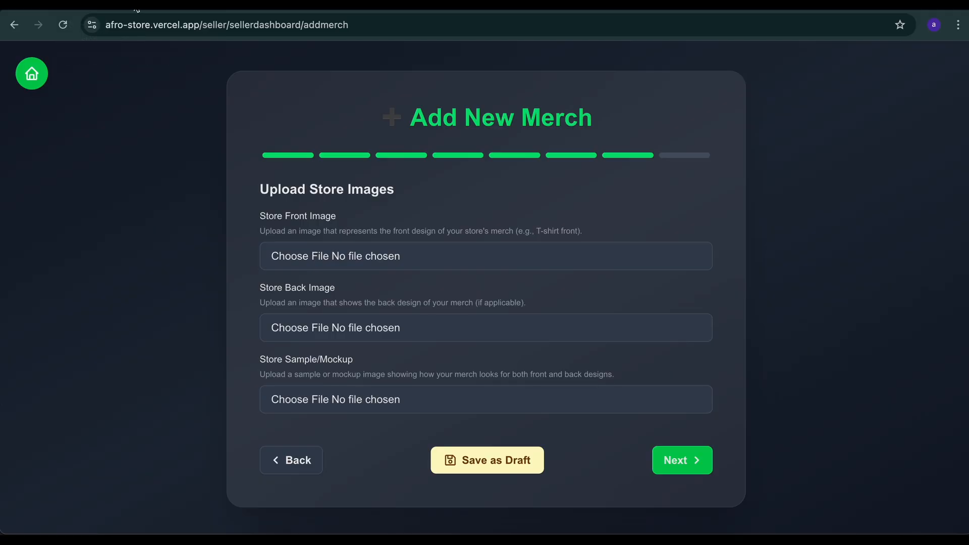
left_click(31, 75)
left_click(438, 301)
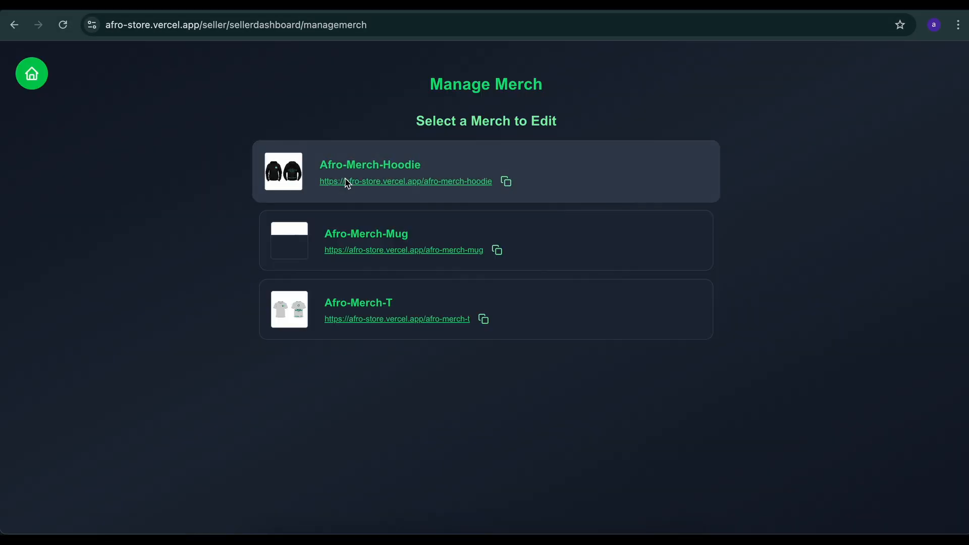
left_click(361, 309)
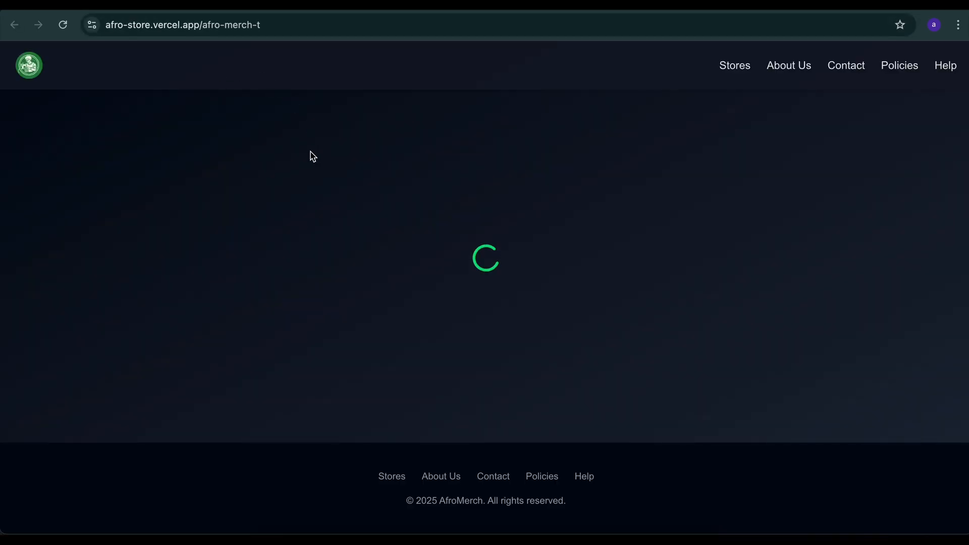
View the front, back and combined product images on the Afro-Merch-T store page
scroll(385, 245, "down", 1)
scroll(384, 245, "up", 1)
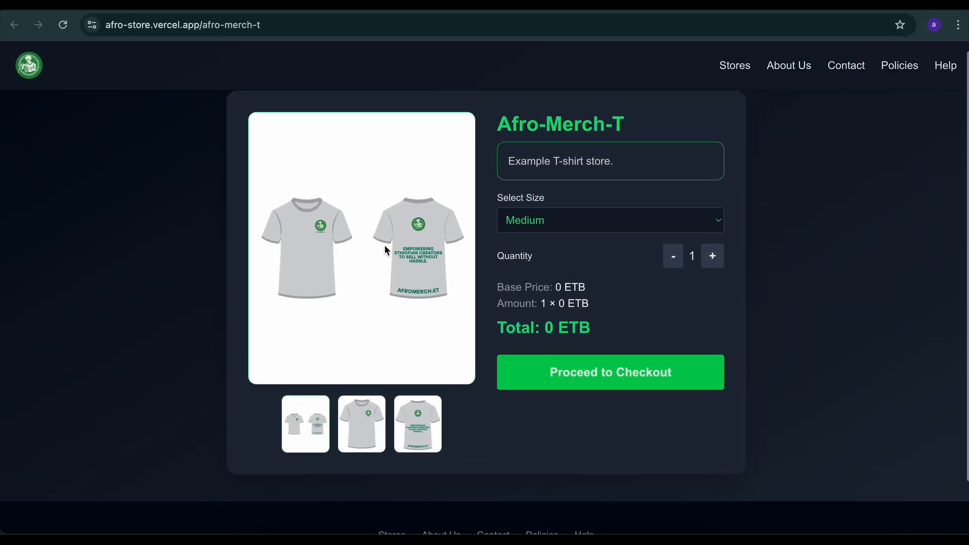
left_click(356, 429)
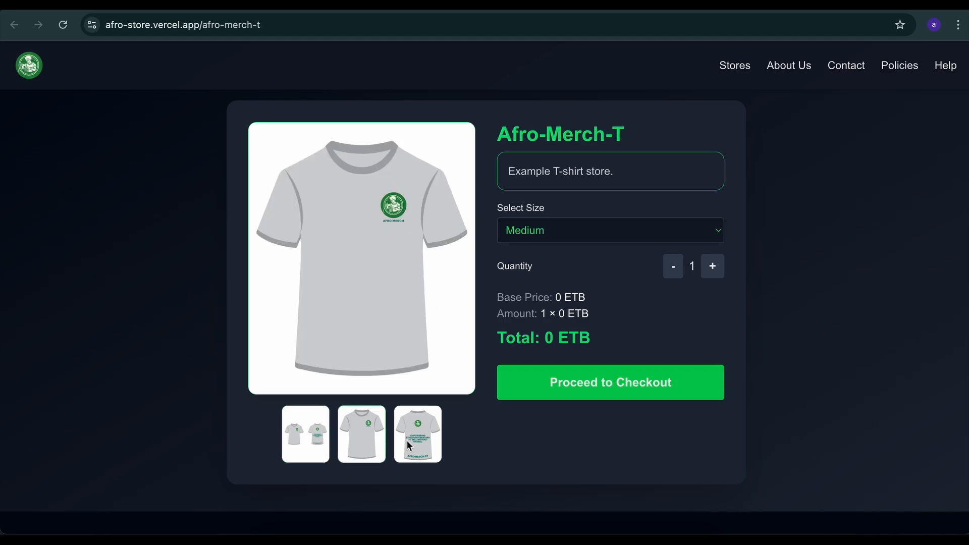
left_click(409, 445)
left_click(361, 429)
left_click(324, 435)
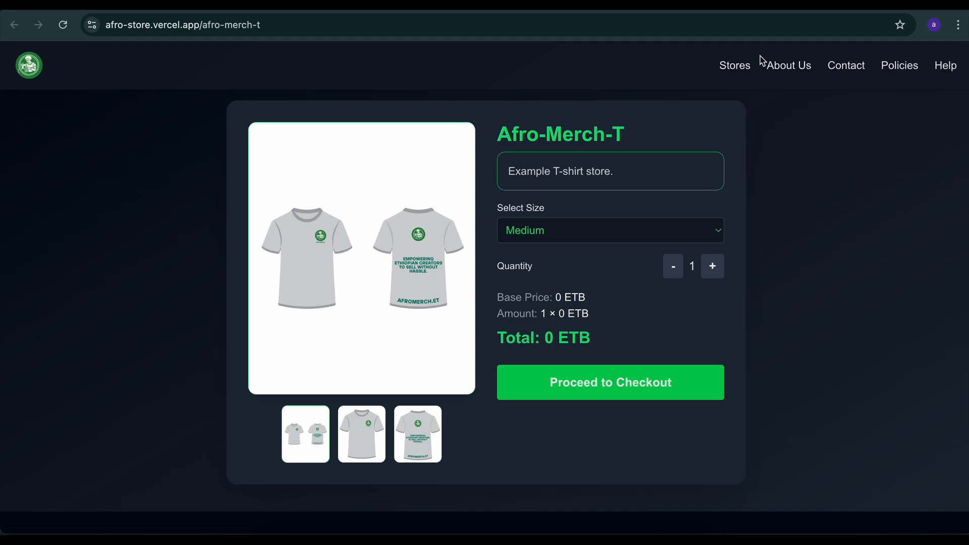
Compare the store front and store back pages in Canva with the matching product images on the Afro-Merch-T store page
left_click(813, 9)
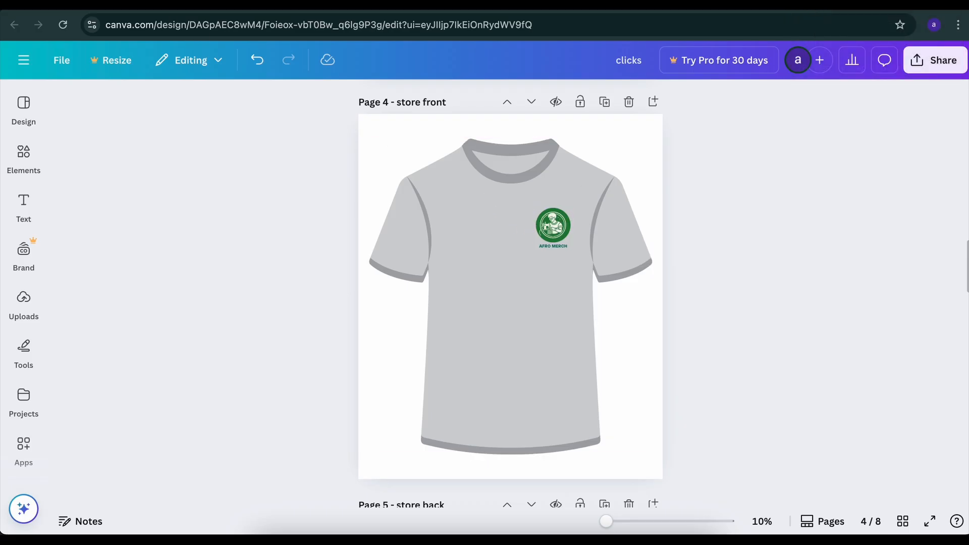
left_click(696, 7)
left_click(371, 443)
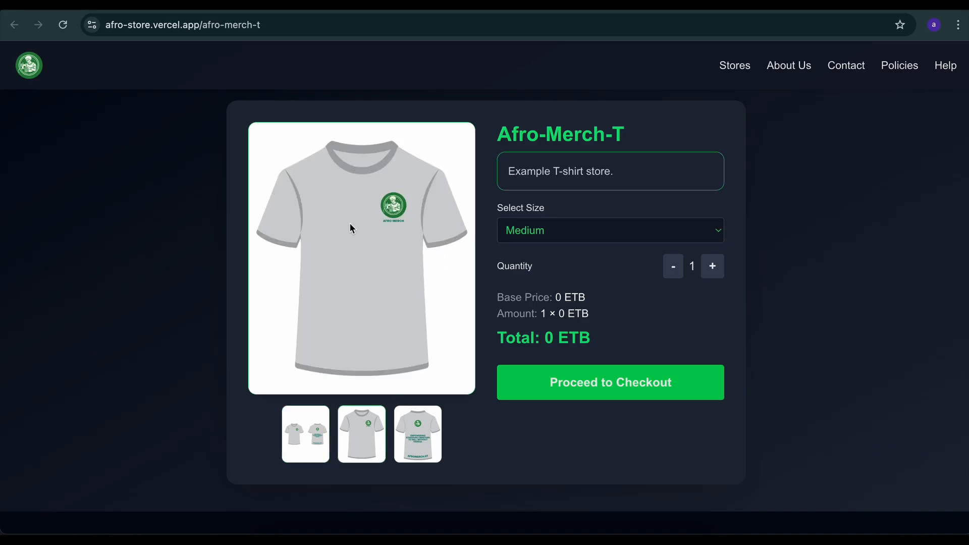
left_click(828, 11)
scroll(428, 271, "down", 5)
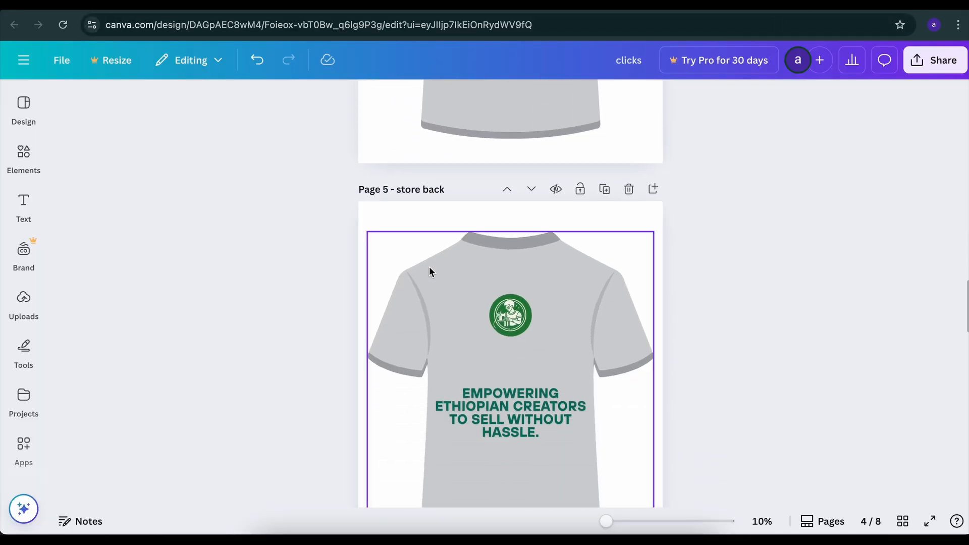
left_click(697, 7)
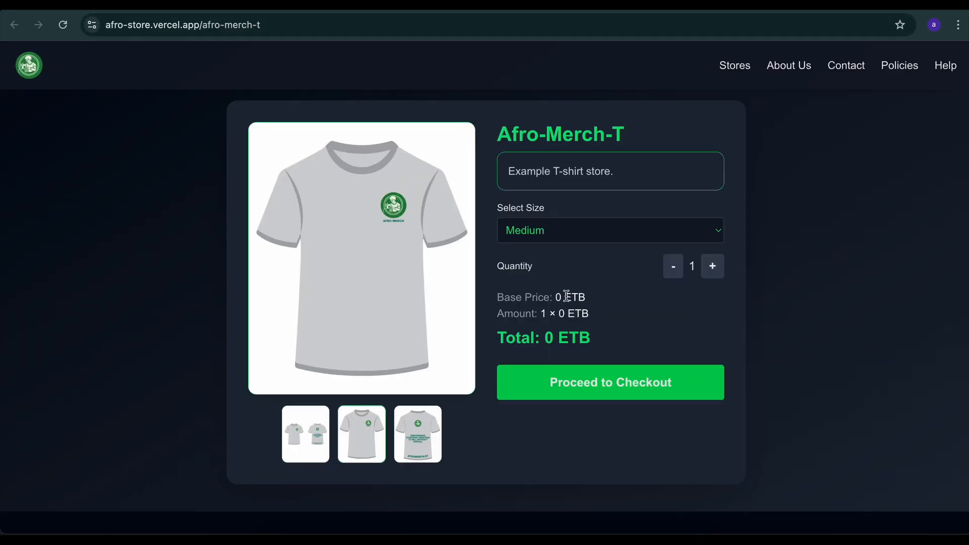
left_click(427, 410)
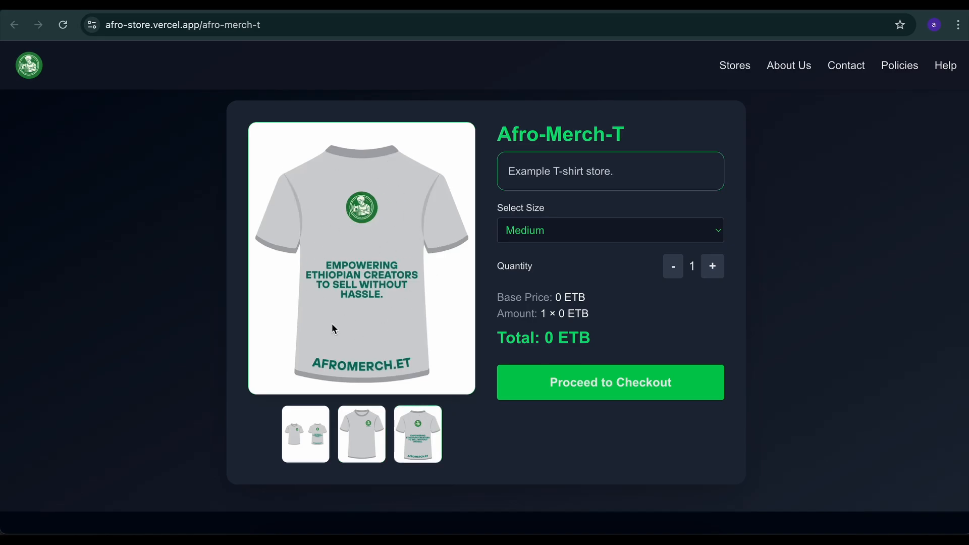
Switch to Canva, look through the hoodie pages of the "clicks" design, and open its download settings
left_click(840, 7)
scroll(542, 303, "up", 20)
scroll(541, 303, "down", 20)
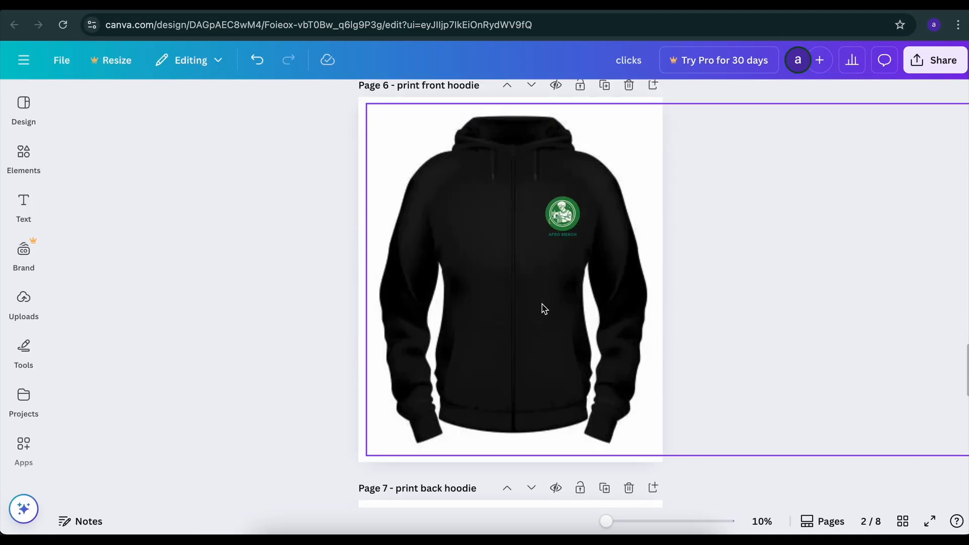
scroll(543, 309, "down", 10)
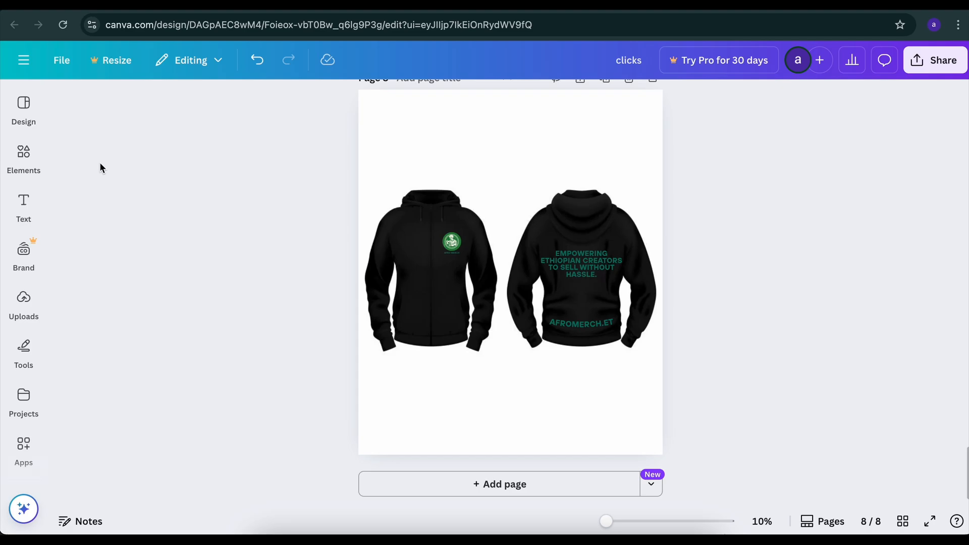
left_click(63, 58)
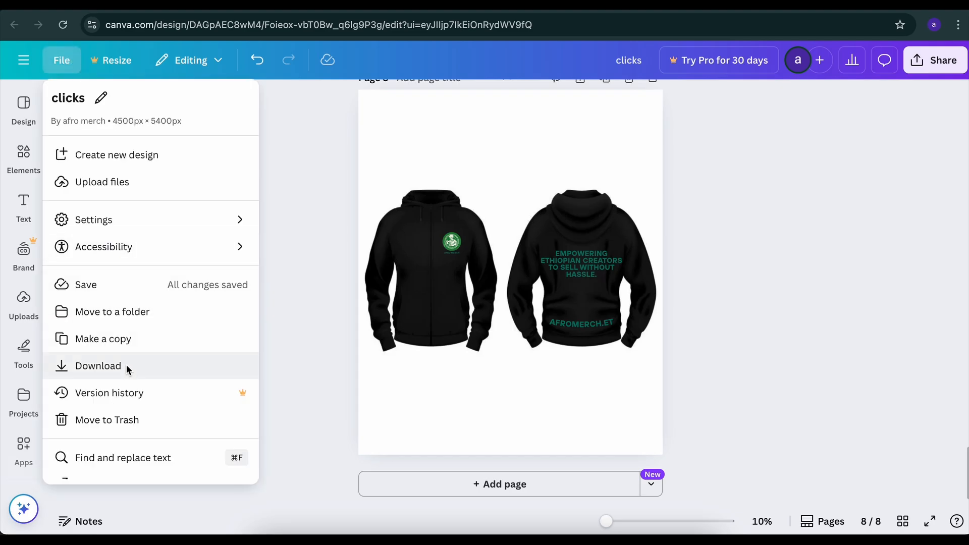
left_click(112, 366)
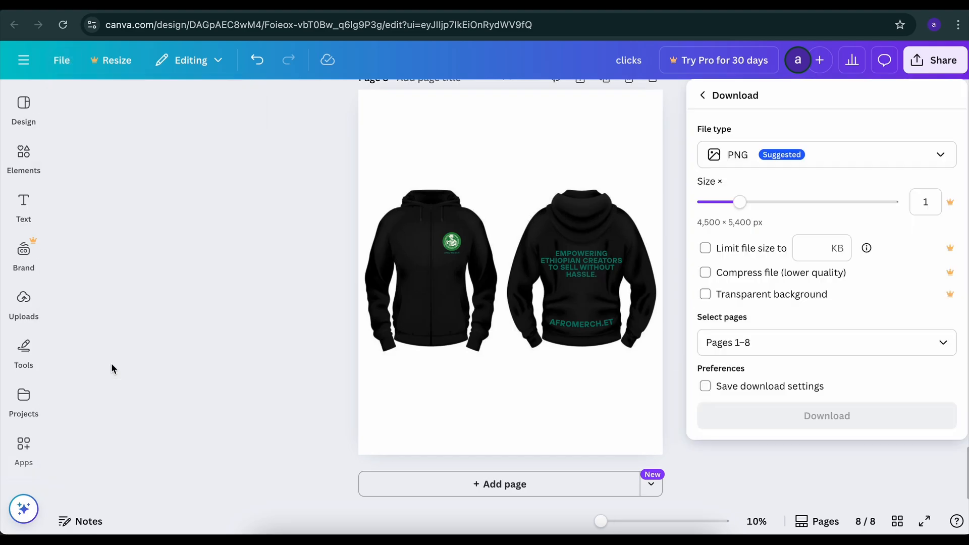
Examine the list of pages available for download, from printing front through the hoodie pages
left_click(744, 343)
scroll(738, 199, "down", 4)
scroll(738, 198, "up", 5)
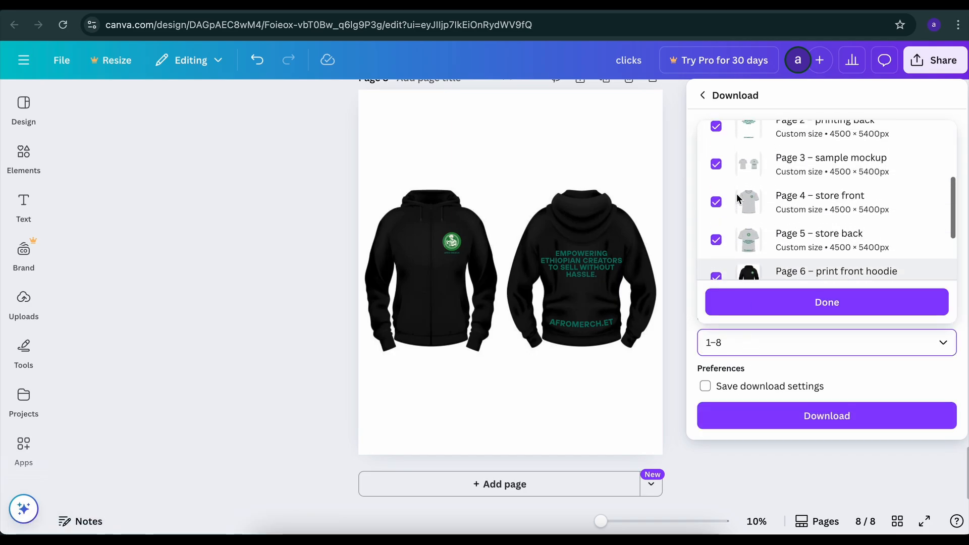
scroll(739, 202, "down", 2)
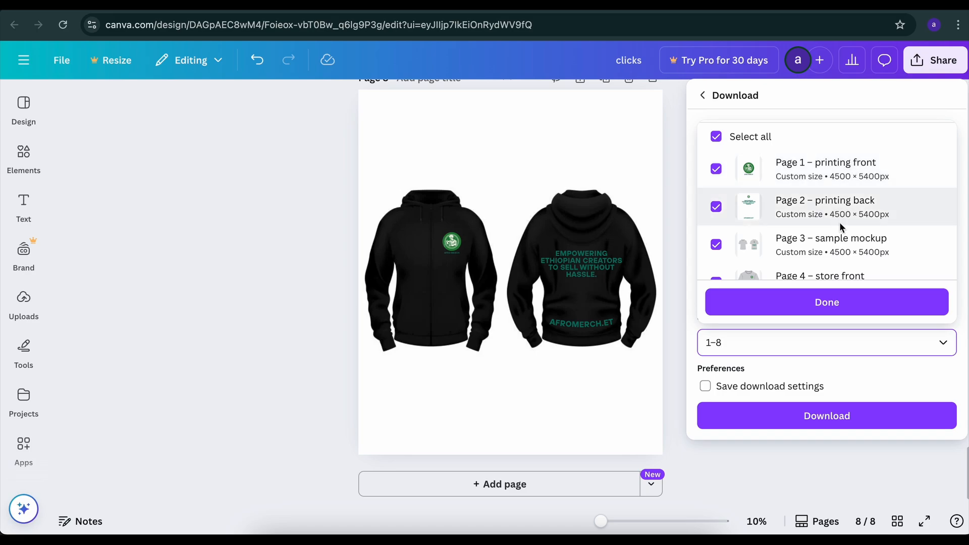
scroll(818, 222, "down", 1)
scroll(820, 256, "up", 3)
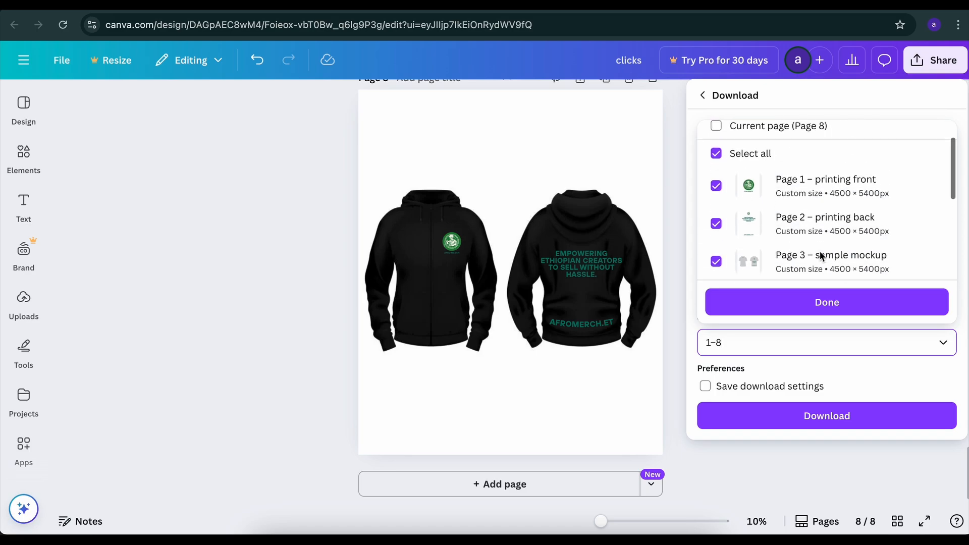
scroll(787, 201, "down", 2)
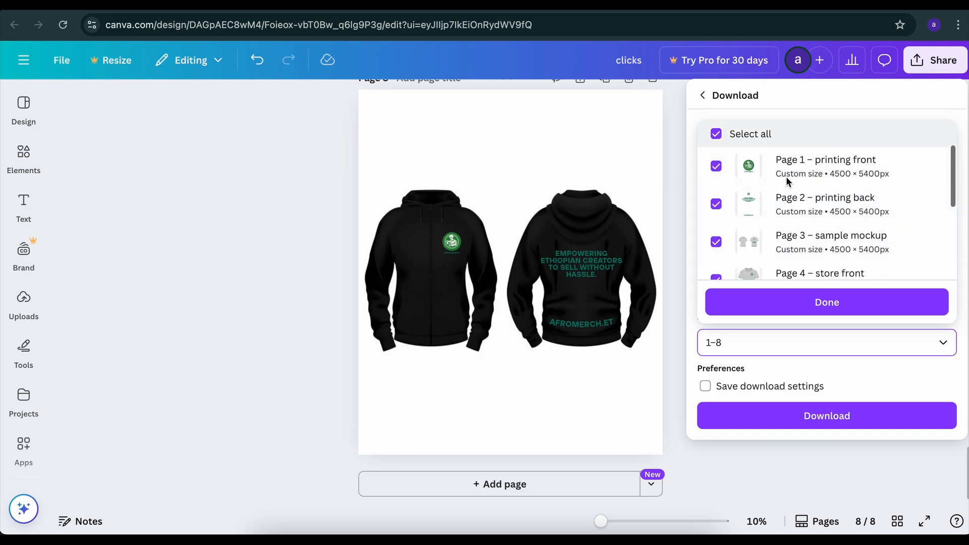
scroll(782, 202, "down", 3)
scroll(790, 217, "up", 2)
scroll(790, 217, "up", 3)
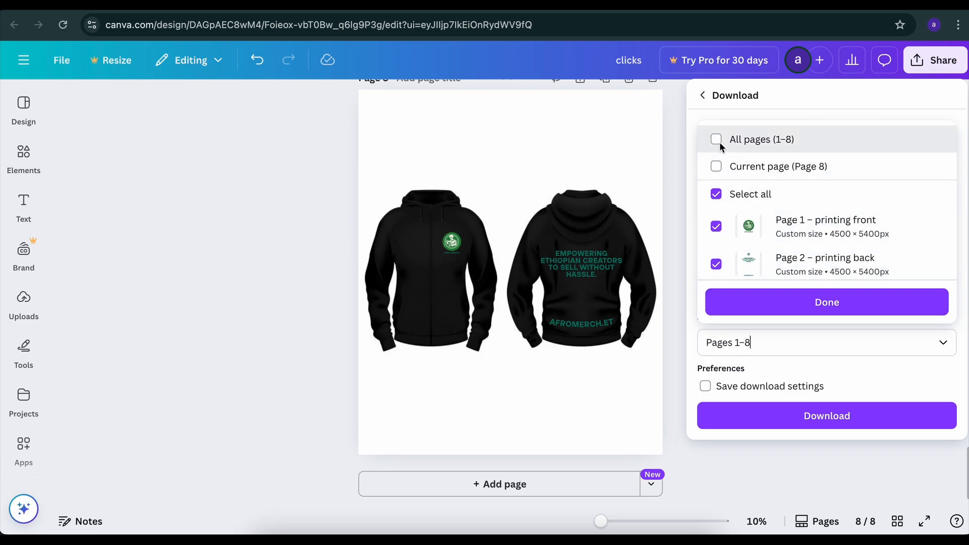
Select all pages 1–8 individually and download the "clicks" design as PNG
left_click(716, 138)
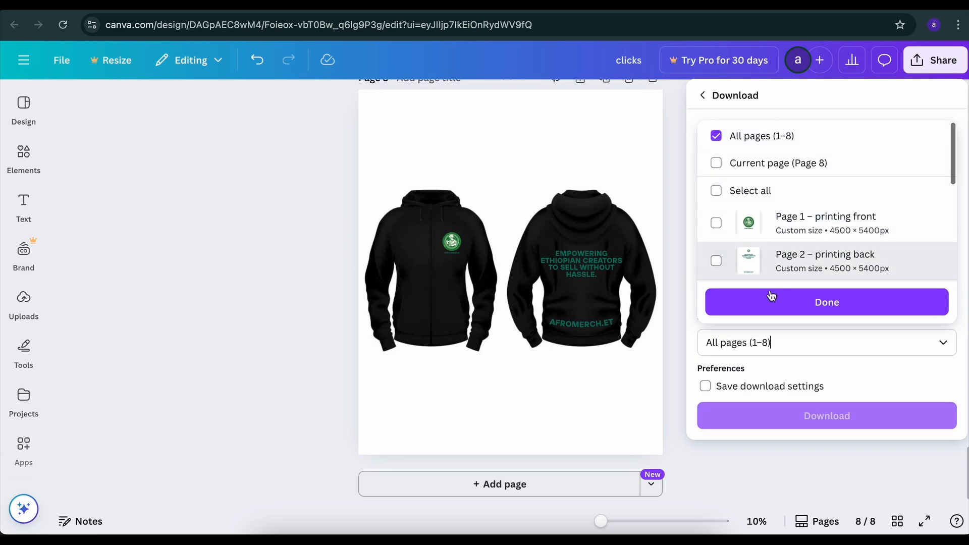
left_click(716, 191)
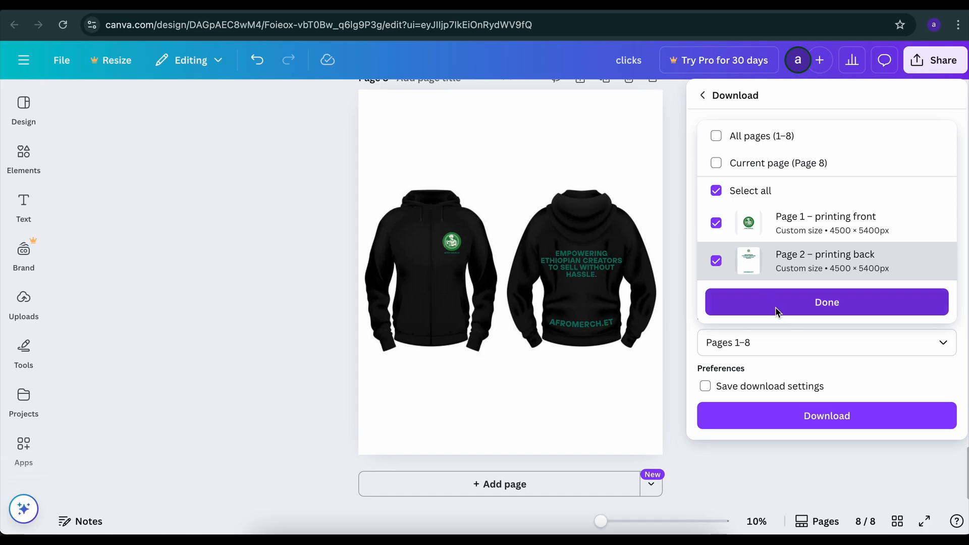
left_click(777, 303)
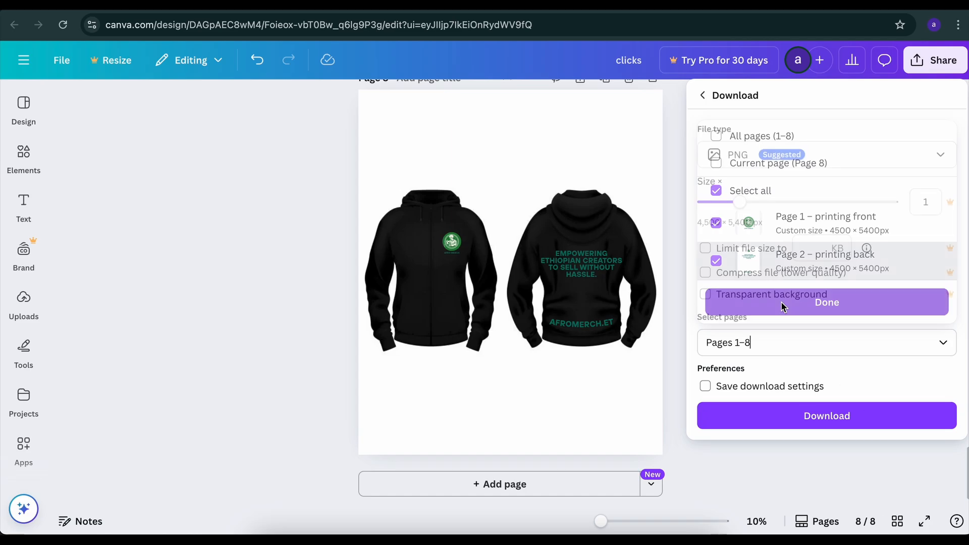
left_click(800, 418)
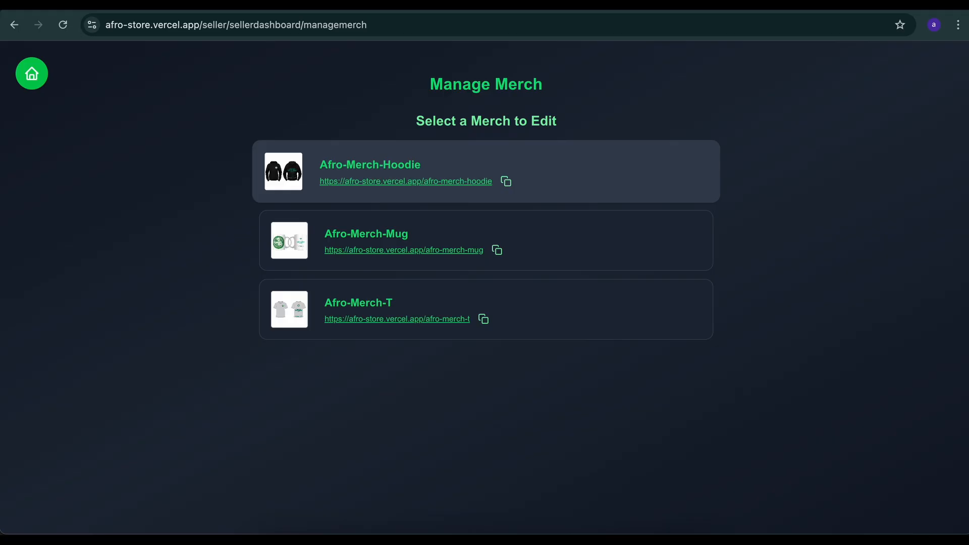
Switch to the Afro store, return to the seller dashboard, and start adding a new merch
left_click(346, 164)
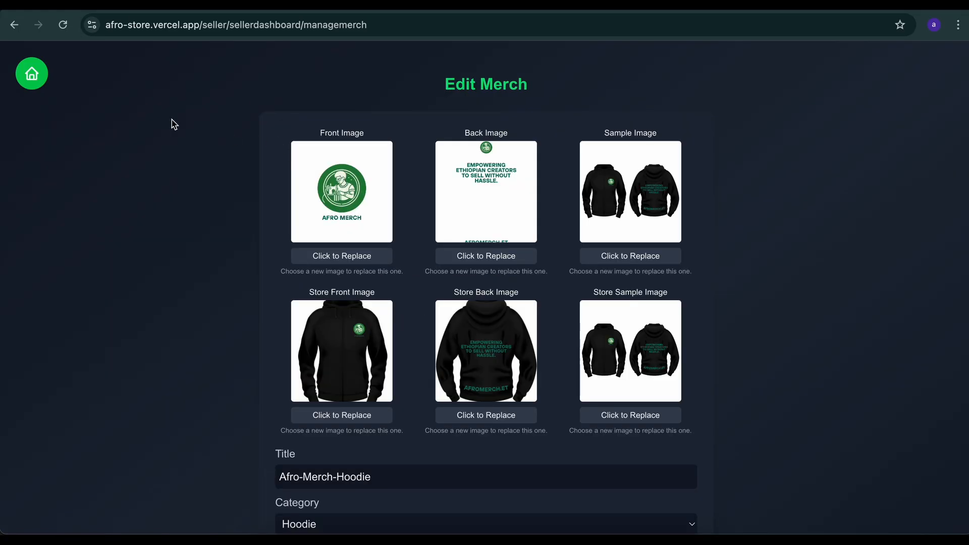
left_click(23, 79)
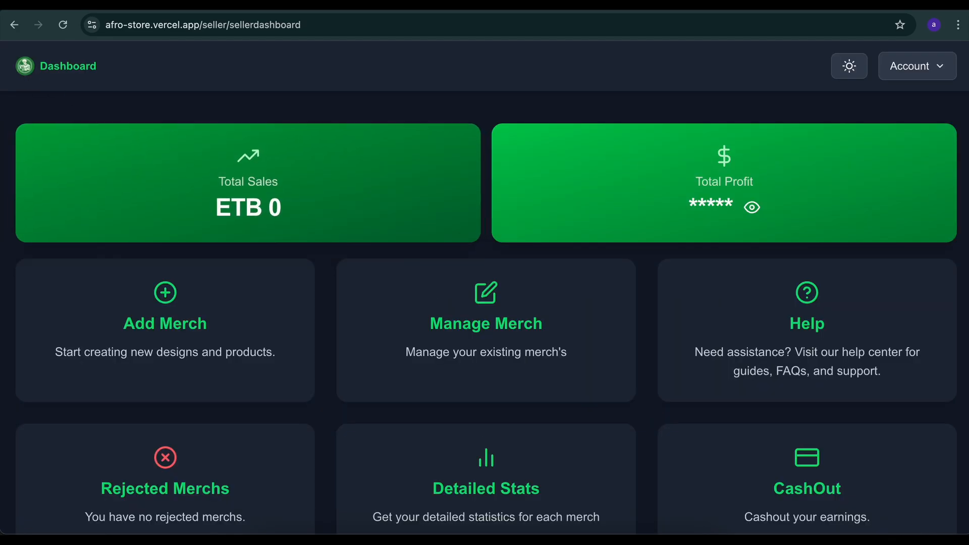
left_click(221, 308)
Enter "yourmerch" as the merch title, fill in the description, and advance to the product details stage
left_click(389, 254)
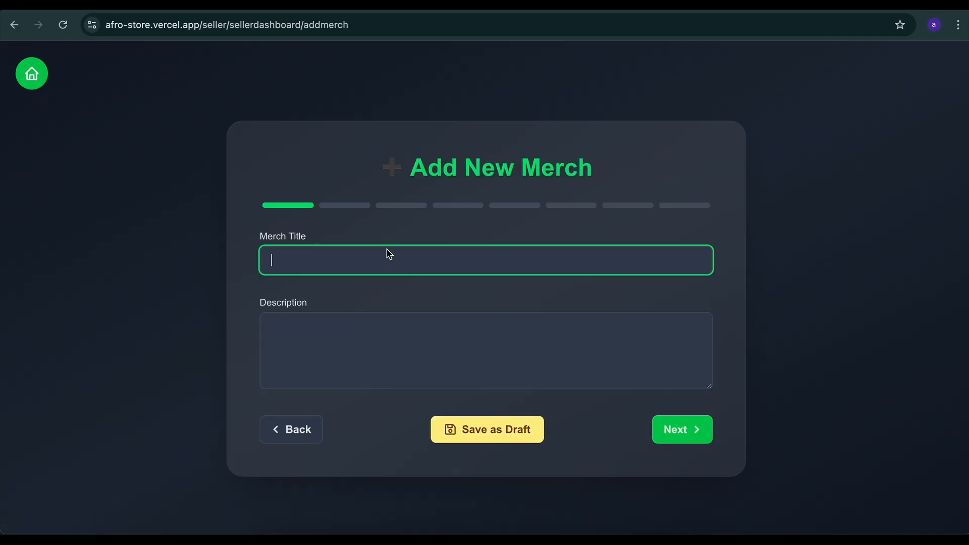
type("yourmerch")
key("Tab")
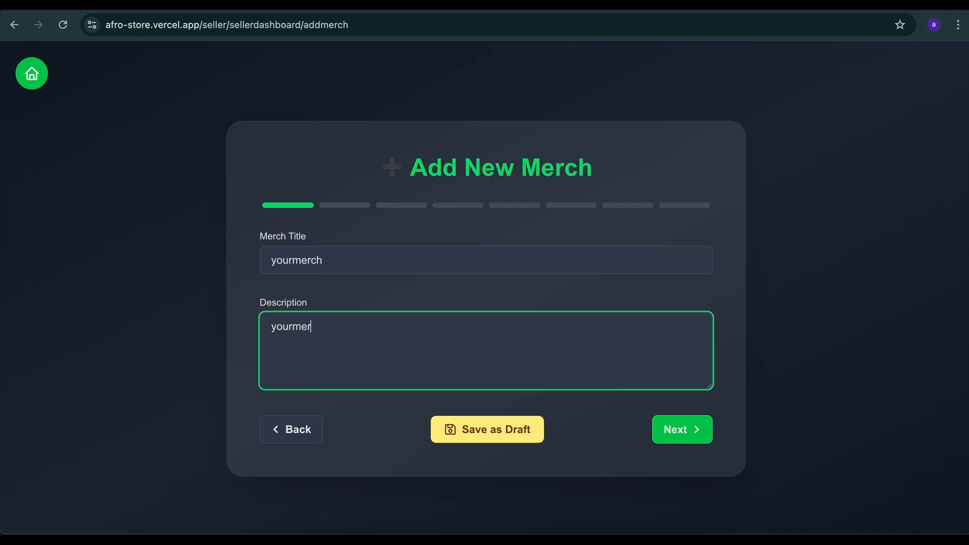
left_click(697, 440)
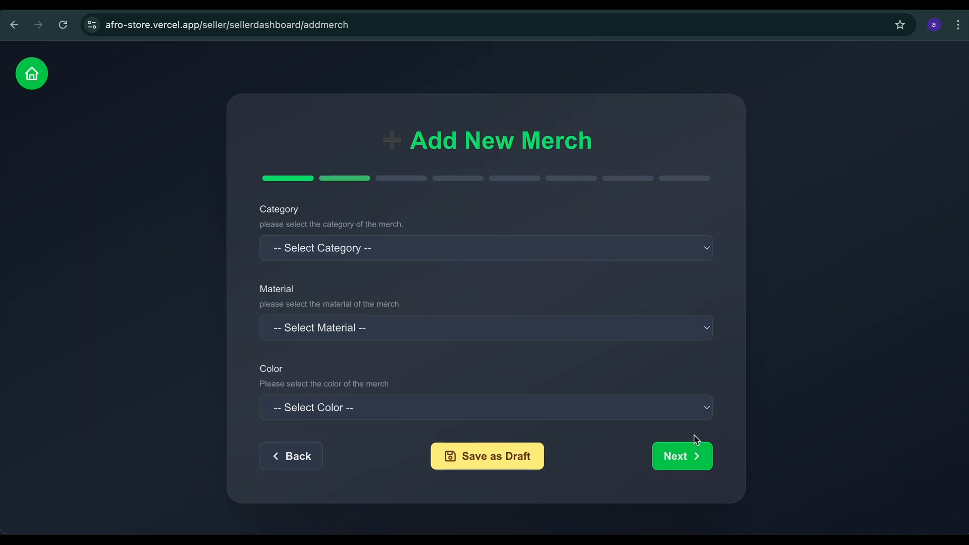
Set the category to Hoodie, the material to Cotton and the color to Black, and advance to pricing
left_click(562, 252)
left_click(510, 268)
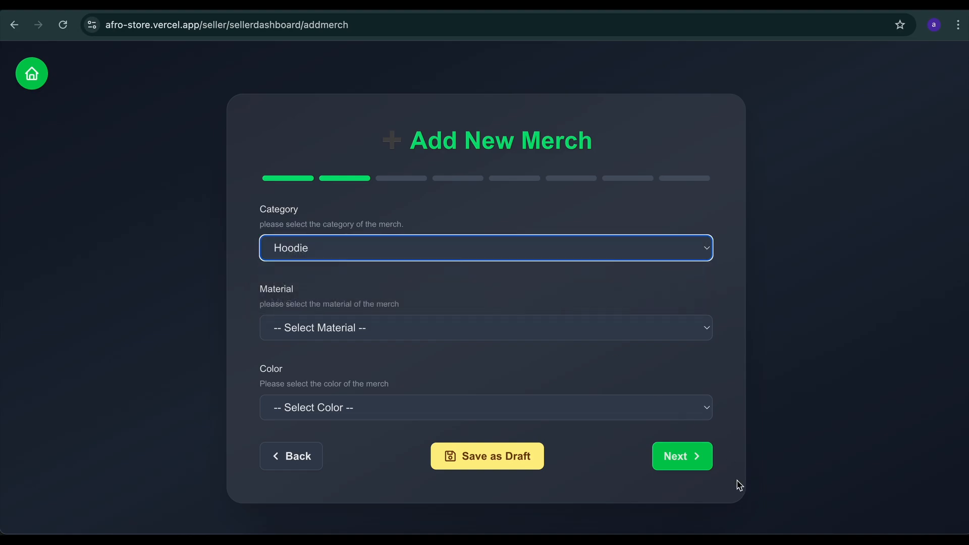
left_click(532, 323)
left_click(460, 347)
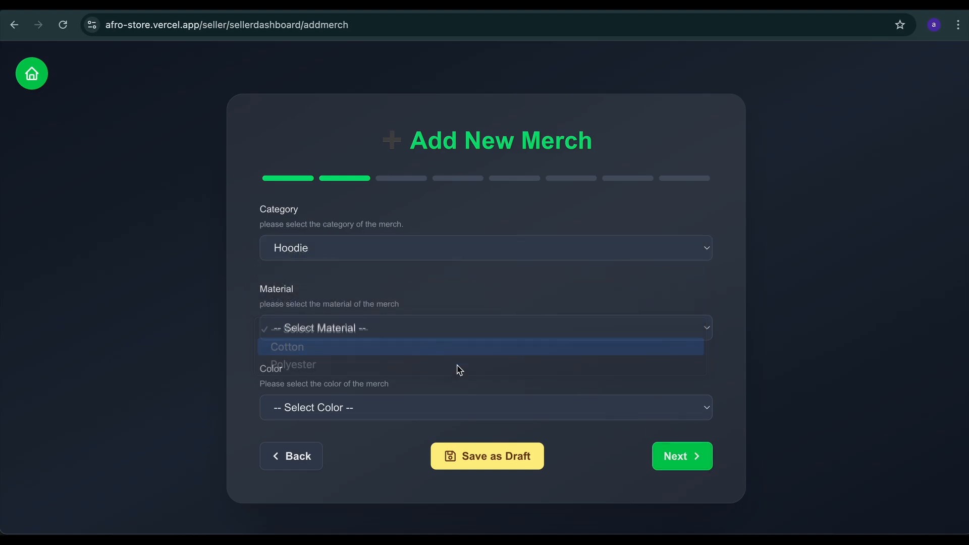
left_click(407, 408)
left_click(372, 432)
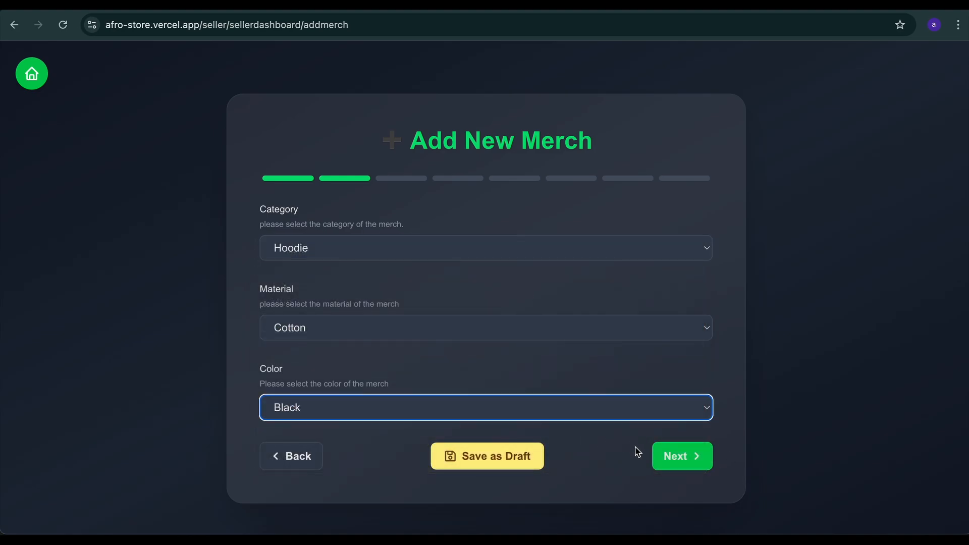
left_click(669, 455)
Set the merch price to 100 ETB and advance past How to Create Printing Images to Upload Printing Images
left_click(447, 281)
type("1000")
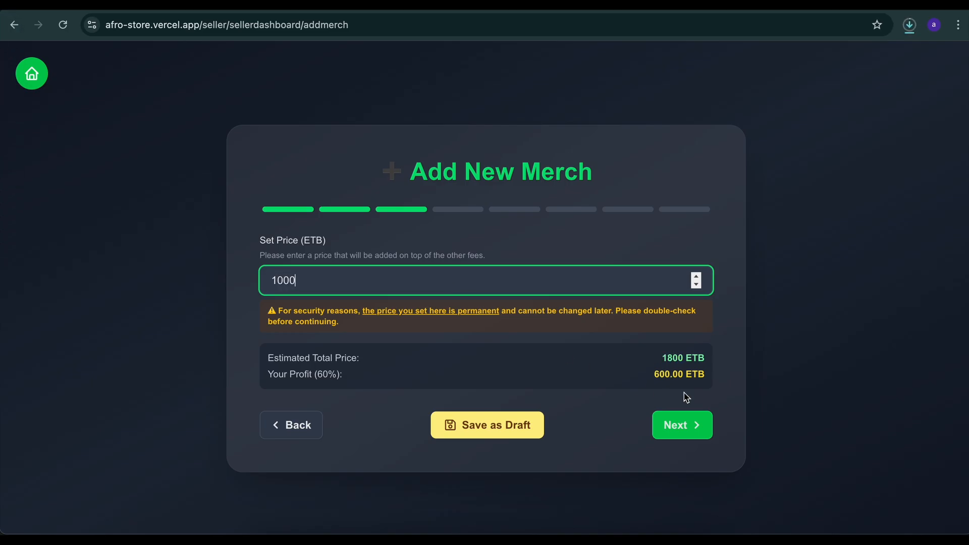
left_click(685, 433)
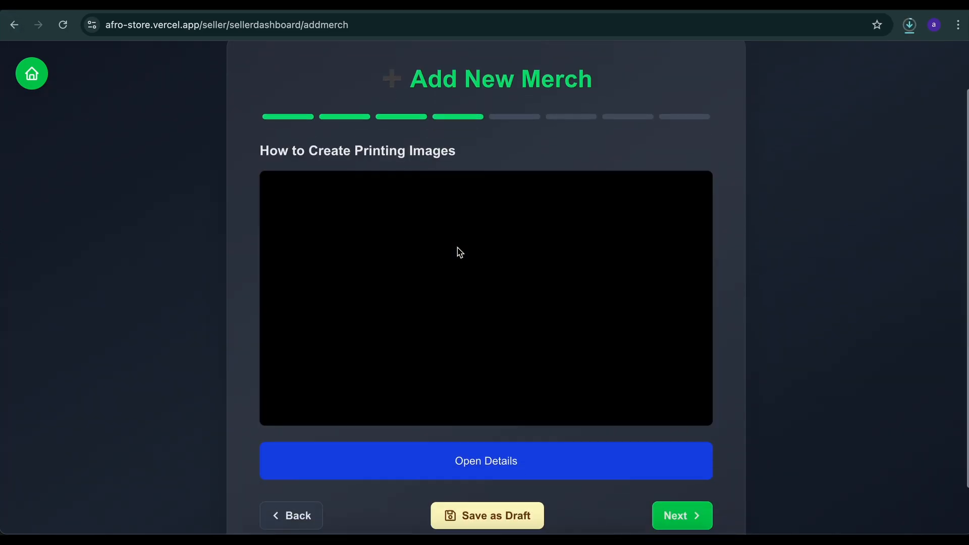
left_click(656, 460)
Choose 4.png from the "clicks (1)" folder in Downloads as the Front Design Image
left_click(349, 256)
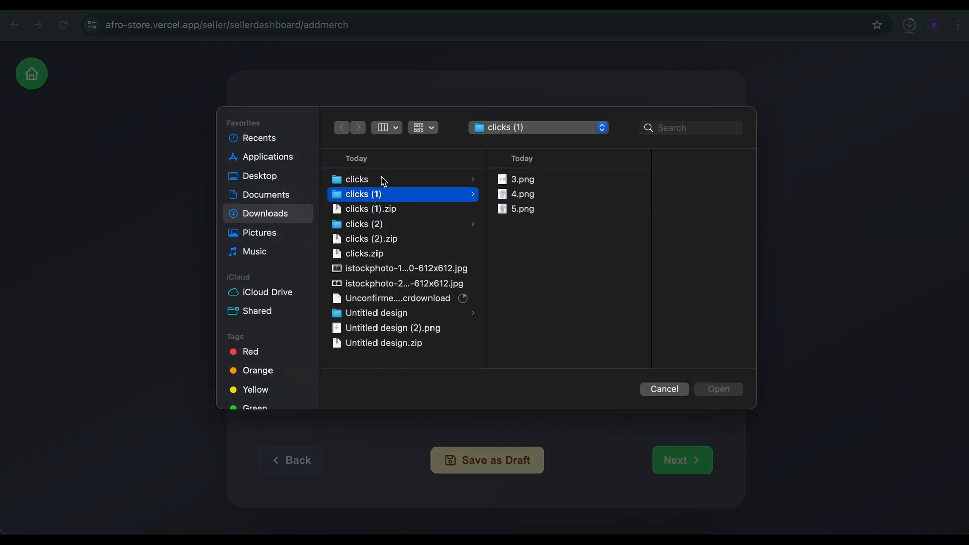
left_click(507, 181)
left_click(487, 194)
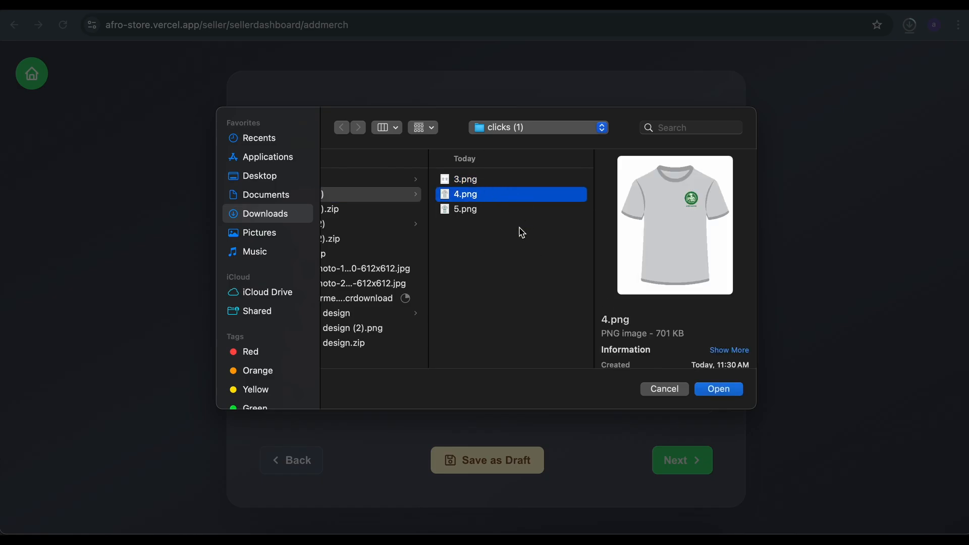
key("Return")
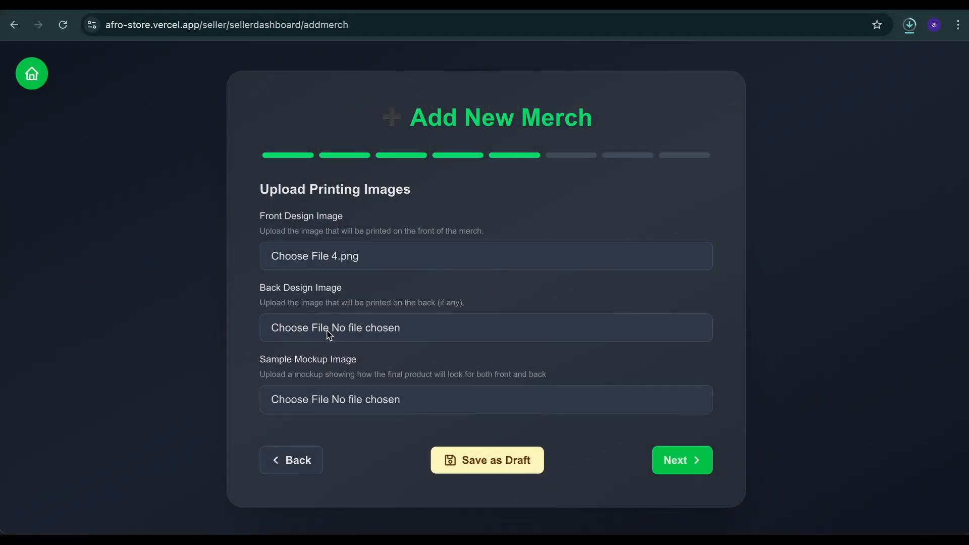
Choose 5.png as the Back Design Image and 3.png as the Sample Mockup Image from the "clicks (1)" folder
left_click(329, 335)
left_click(528, 212)
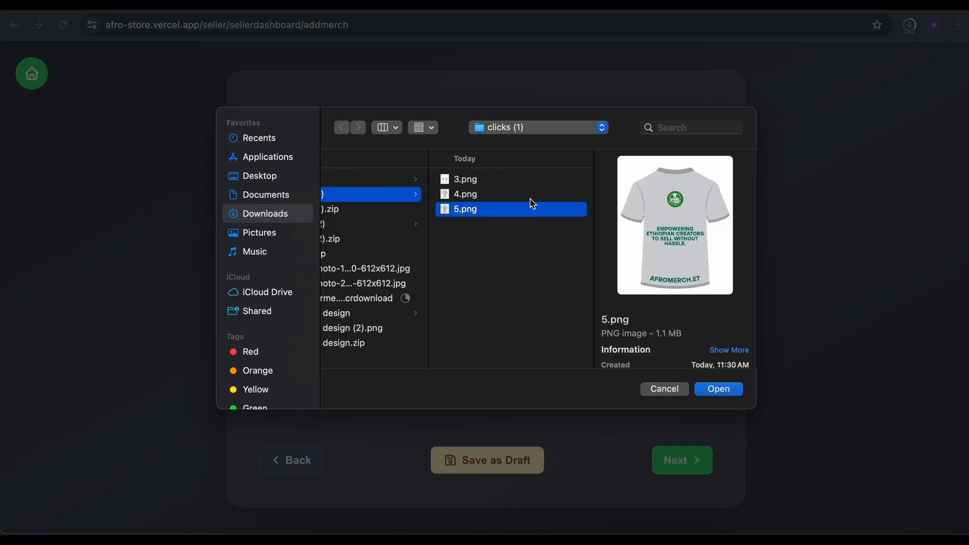
key("Return")
left_click(333, 407)
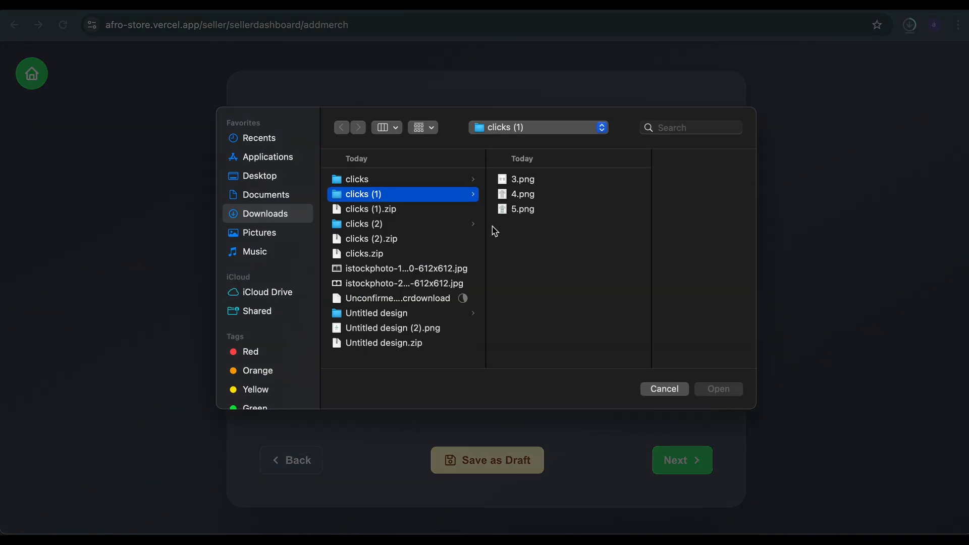
left_click(523, 185)
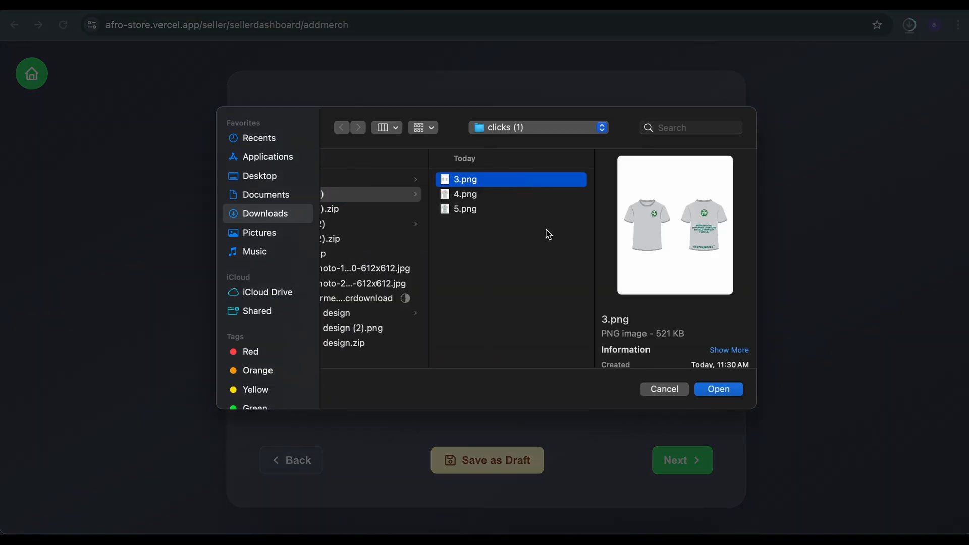
key("Return")
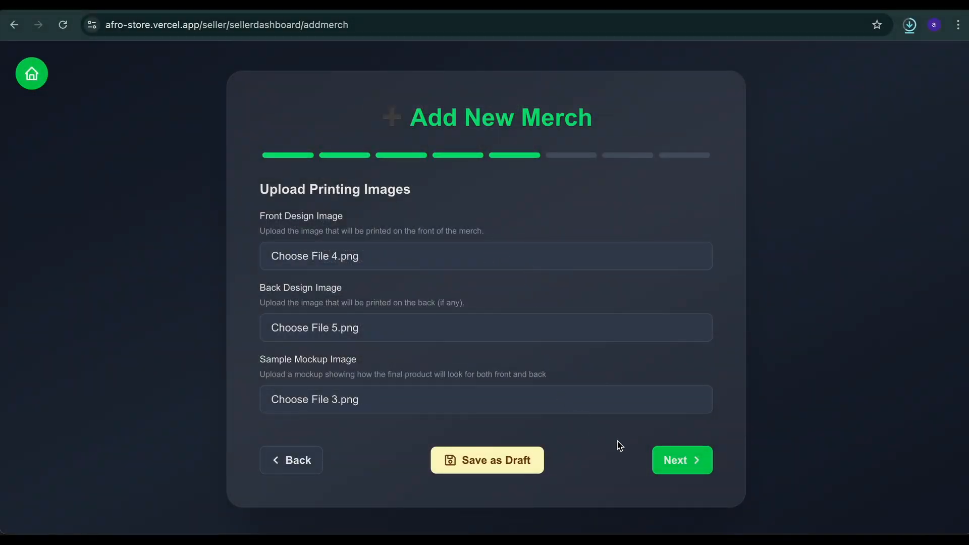
Advance past Upload Printing Images and How to Create Store Images to the Upload Store Images stage
left_click(666, 460)
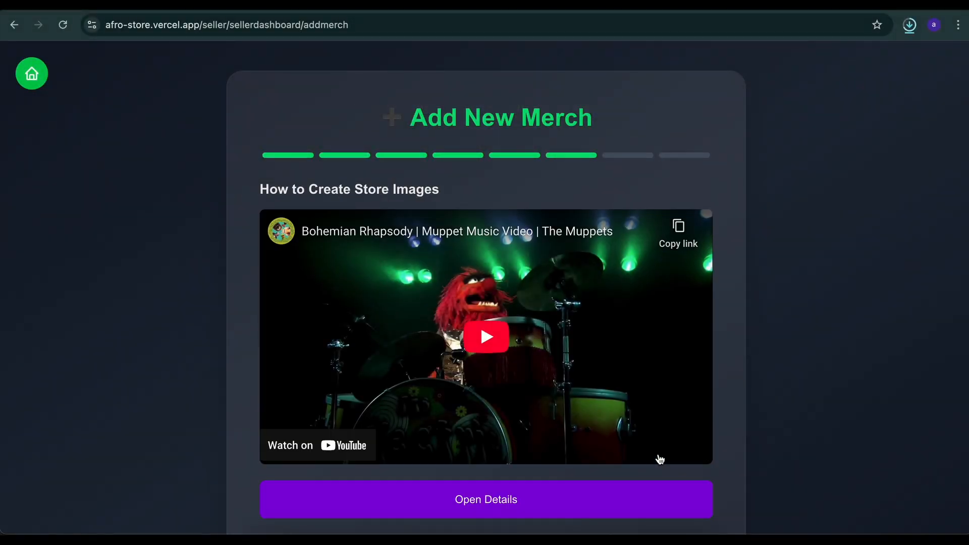
scroll(659, 458, "down", 2)
left_click(659, 458)
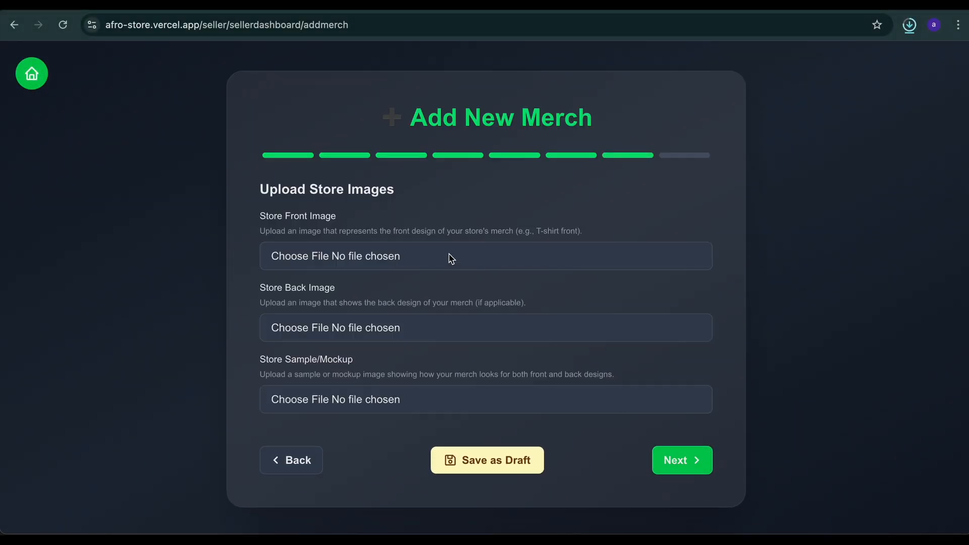
left_click(451, 259)
key("Escape")
left_click_drag(262, 217, 313, 218)
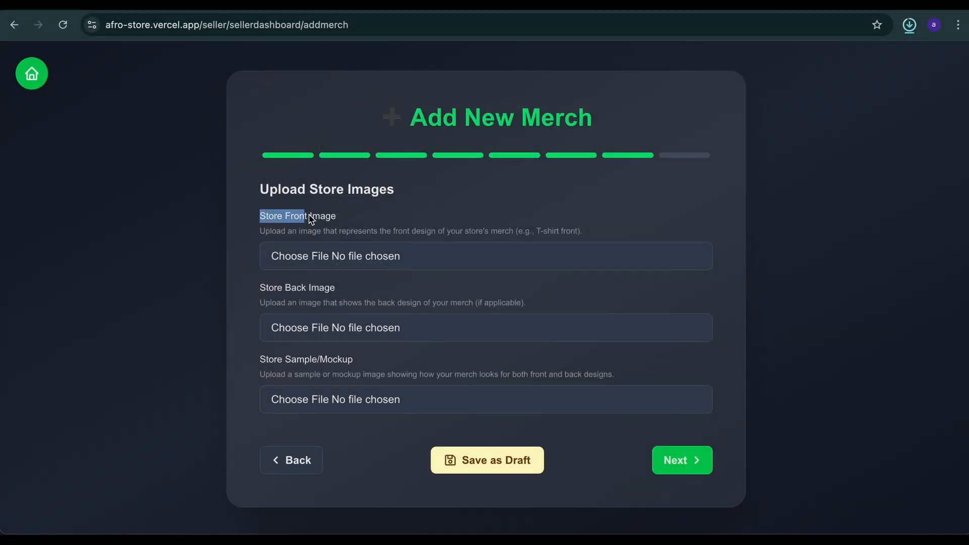
left_click(311, 220)
left_click_drag(271, 288, 309, 288)
left_click_drag(279, 360, 314, 362)
left_click(313, 361)
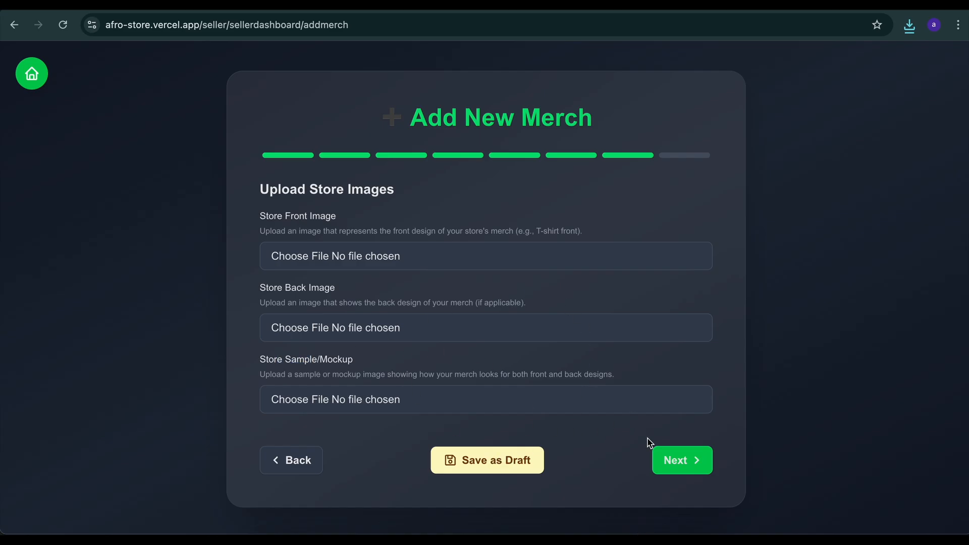
Choose 3.png from the "clicks (1)" folder as both the Store Front Image and the Store Back Image
left_click(416, 258)
double_click(544, 183)
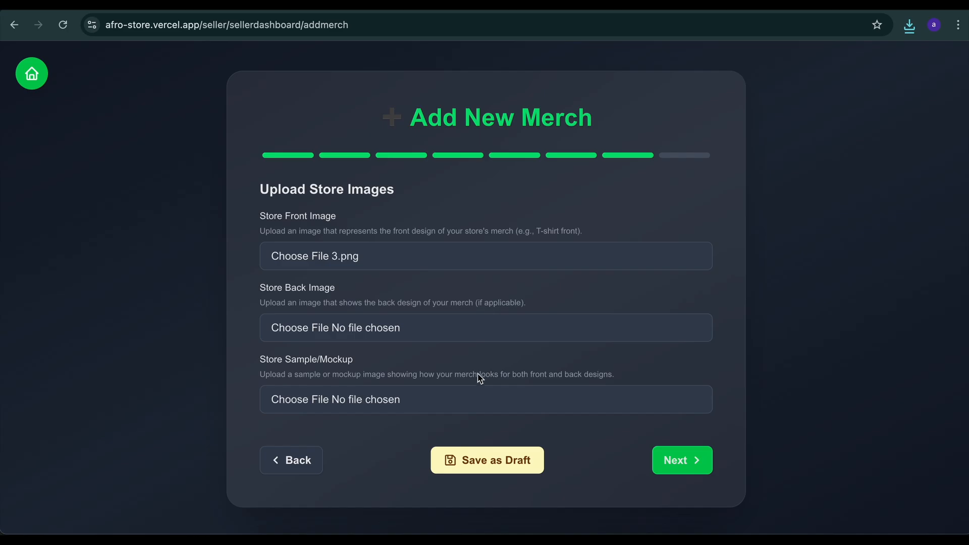
left_click(494, 333)
left_click(561, 180)
double_click(562, 180)
Choose 3.png as the Store Sample/Mockup image and advance to the review of the selections and cost breakdown
left_click(436, 399)
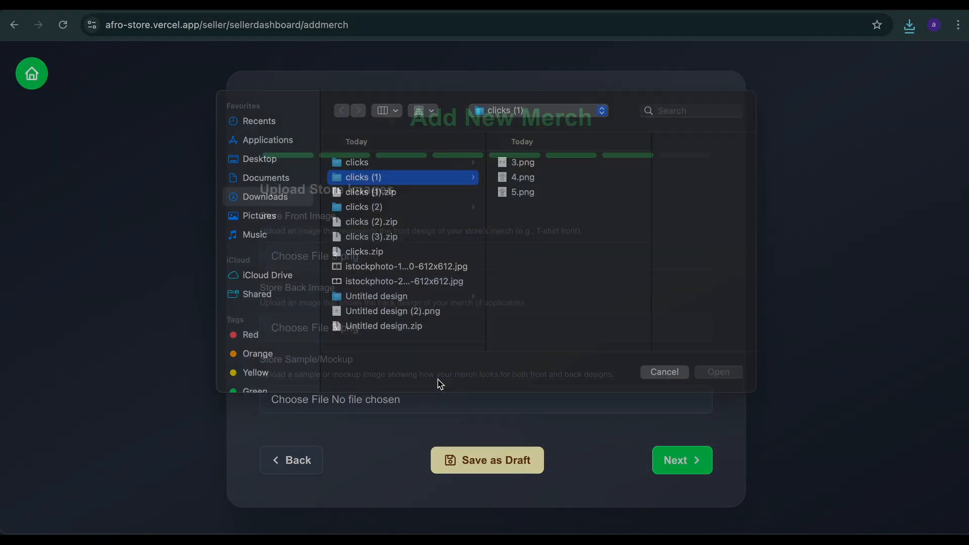
double_click(560, 180)
left_click(679, 459)
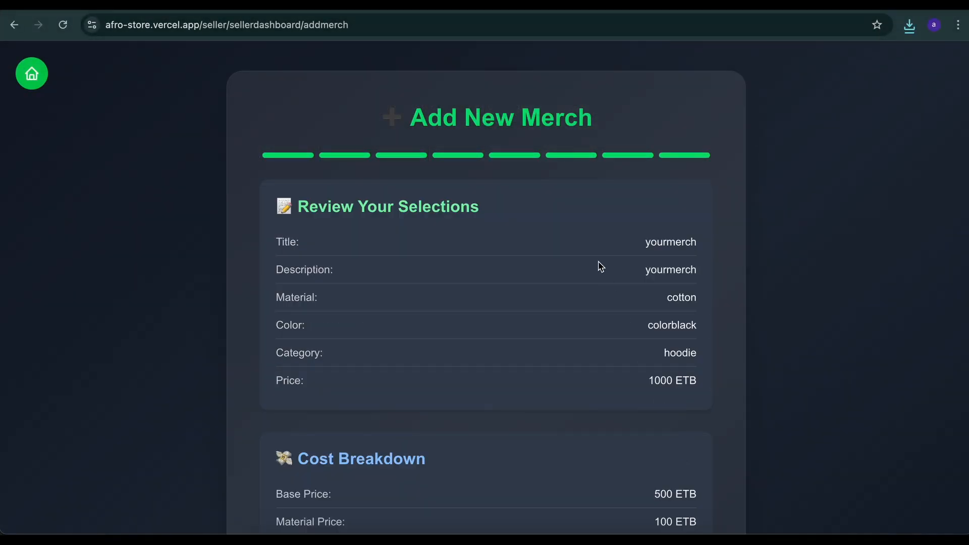
scroll(599, 267, "down", 6)
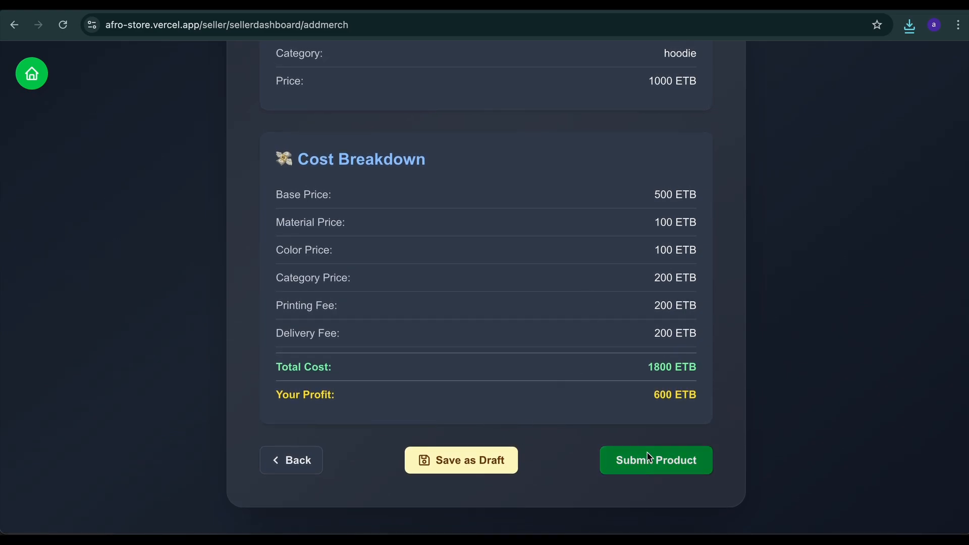